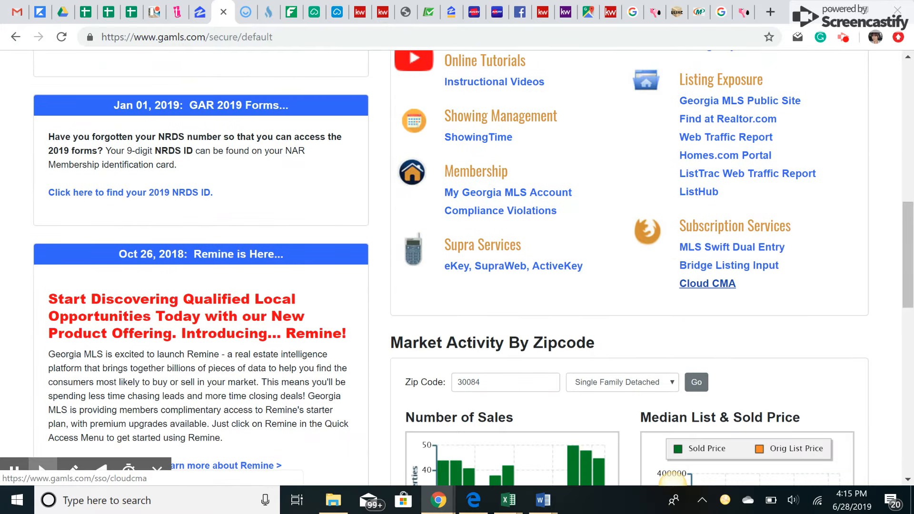
- Open Cloud CMA from Quick Access and start a new report of type CMA
{"action": "scroll", "coordinate": [347, 181], "scroll_direction": "up", "scroll_amount": 12}
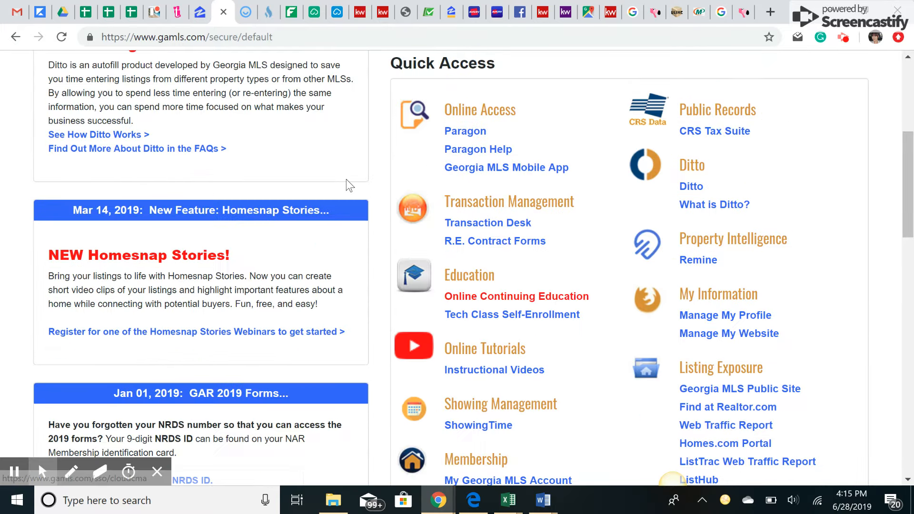
{"action": "scroll", "coordinate": [181, 153], "scroll_direction": "down", "scroll_amount": 12}
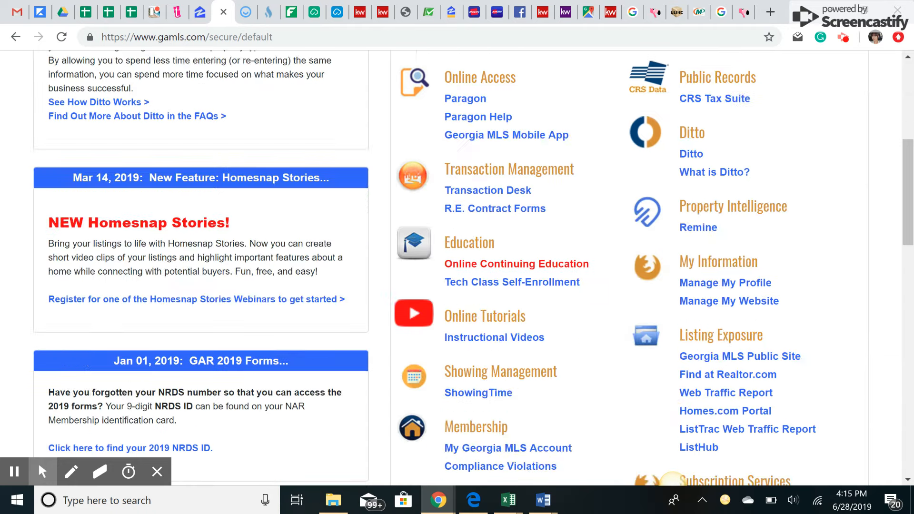
{"action": "left_click", "coordinate": [718, 284]}
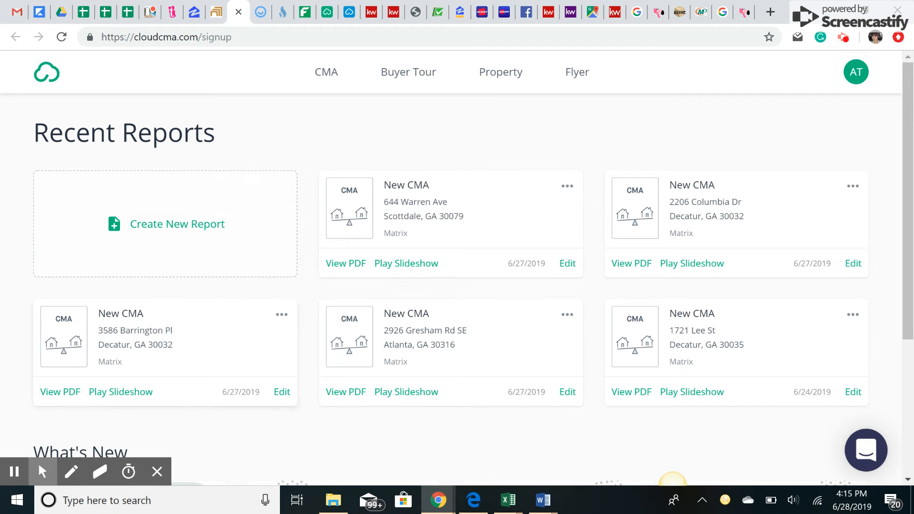
{"action": "left_click", "coordinate": [138, 233]}
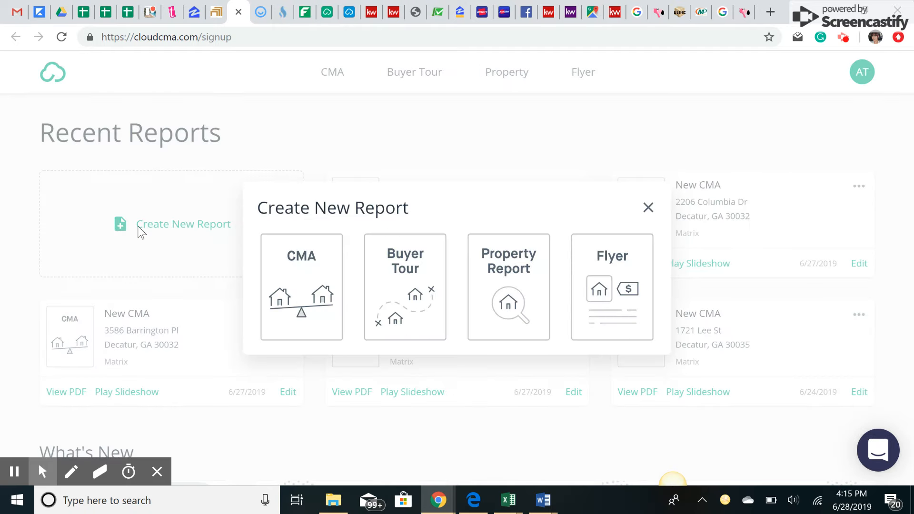
{"action": "left_click", "coordinate": [301, 259]}
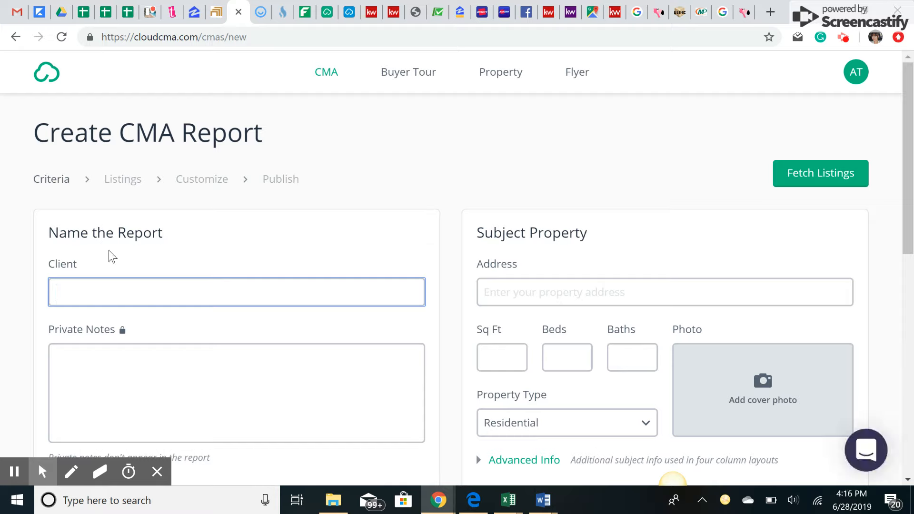
{"action": "type", "text": "J. Smith"}
{"action": "key", "text": "Tab"}
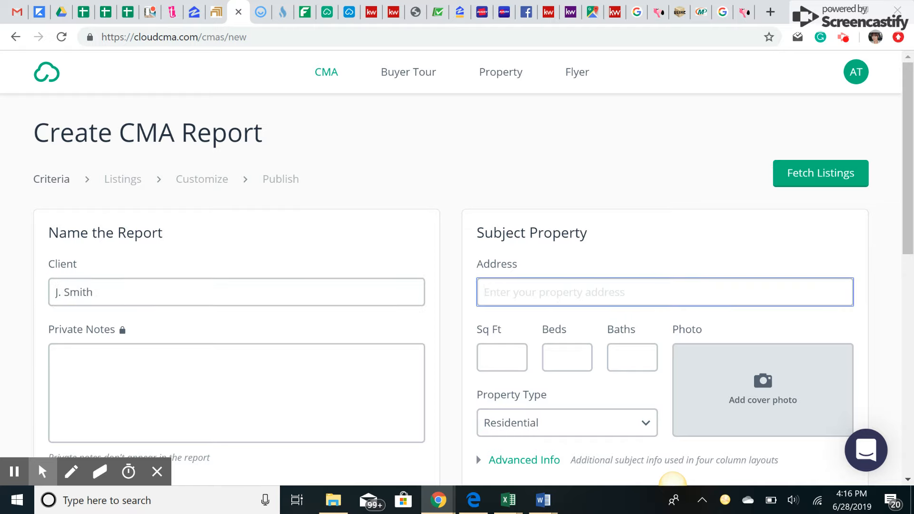
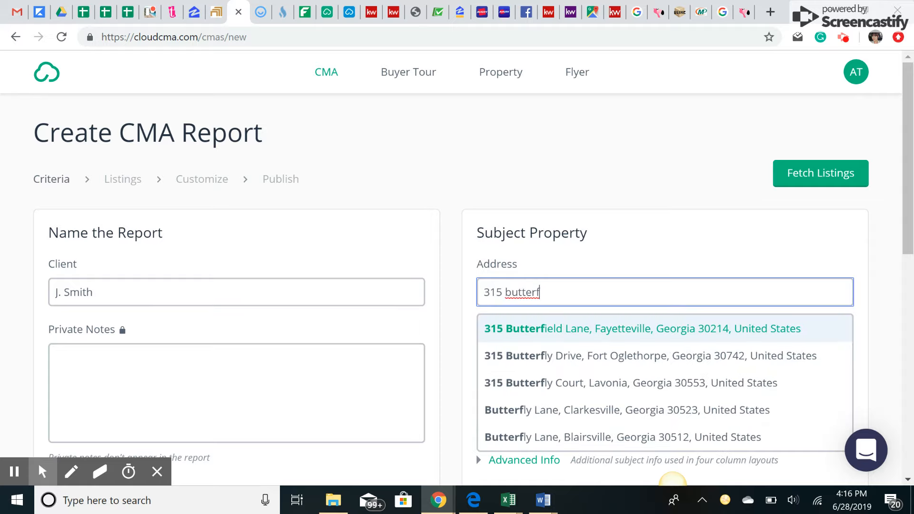
{"action": "key", "text": "Return"}
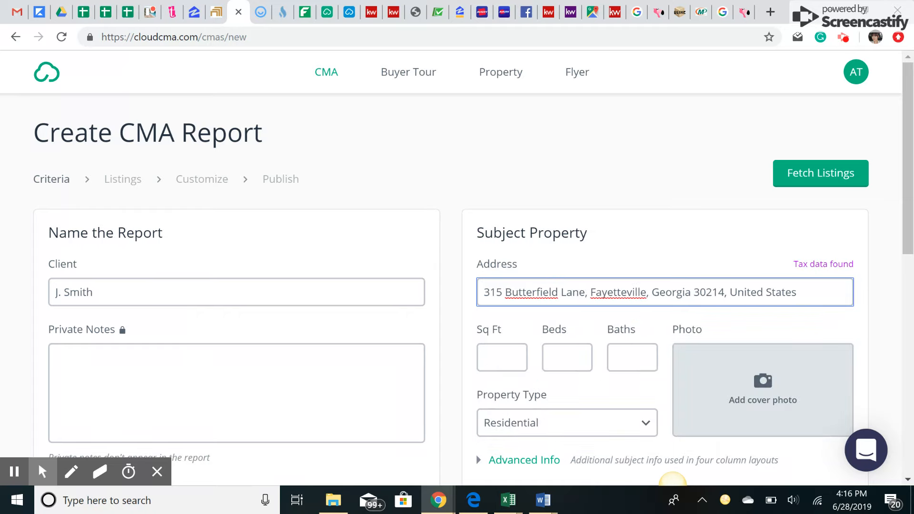
{"action": "scroll", "coordinate": [672, 479], "scroll_direction": "down", "scroll_amount": 2}
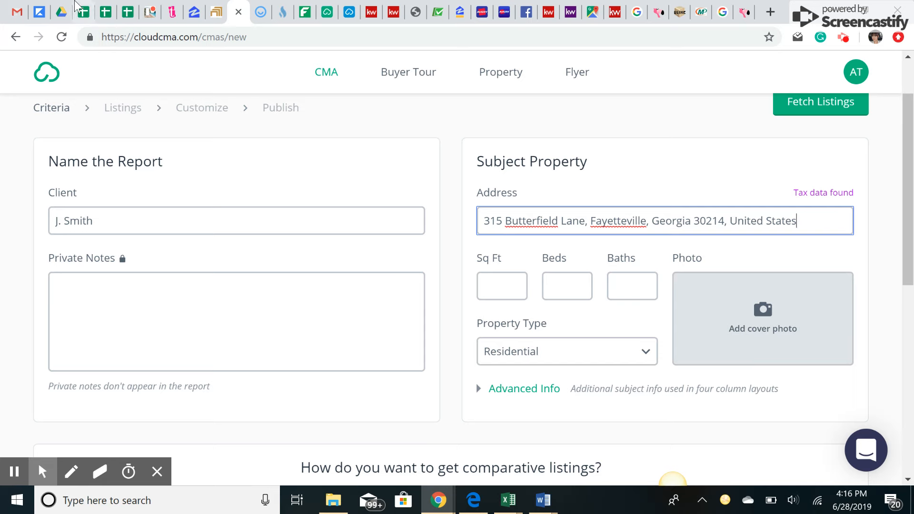
{"action": "key", "text": "ctrl+shift+Tab"}
{"action": "scroll", "coordinate": [671, 480], "scroll_direction": "up", "scroll_amount": 9}
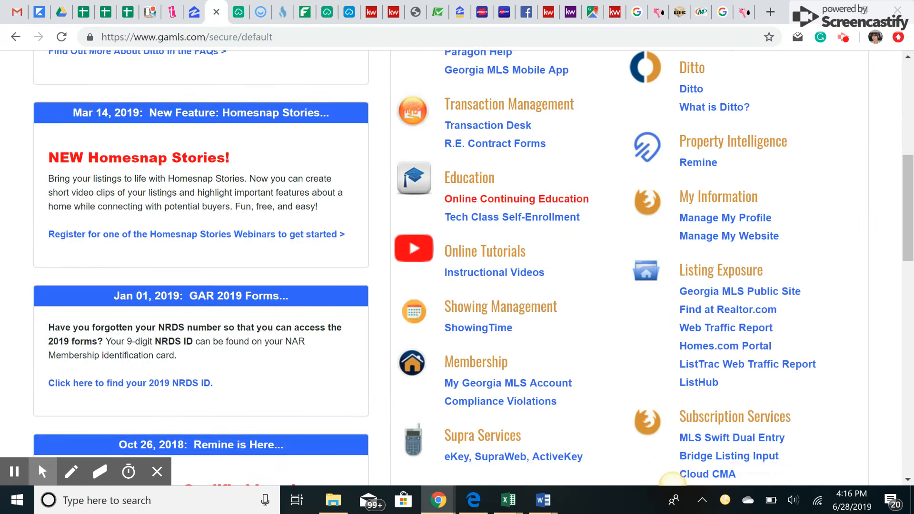
- In CRS Tax Suite, replace Walton County with Fayette County as the search county
{"action": "left_click", "coordinate": [711, 272]}
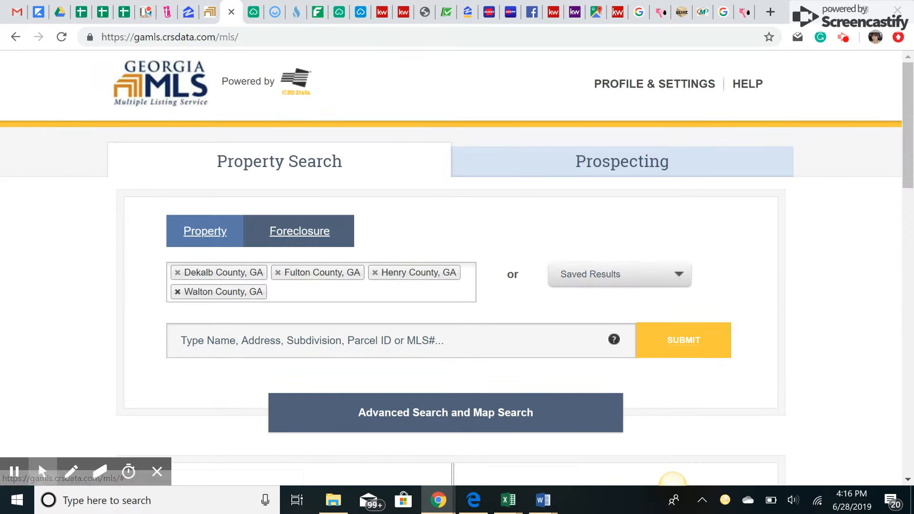
{"action": "left_click", "coordinate": [178, 292]}
{"action": "left_click", "coordinate": [200, 287]}
{"action": "type", "text": "fay"}
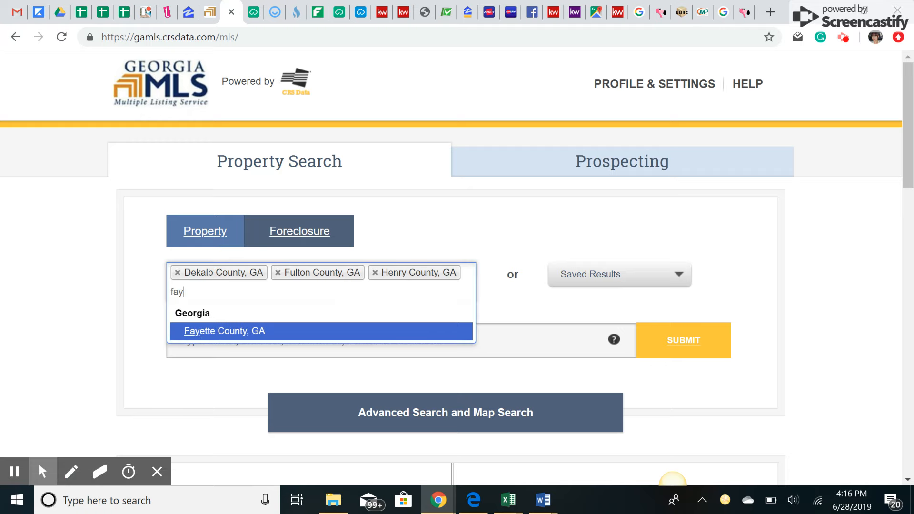
{"action": "left_click", "coordinate": [230, 337]}
{"action": "left_click", "coordinate": [231, 338]}
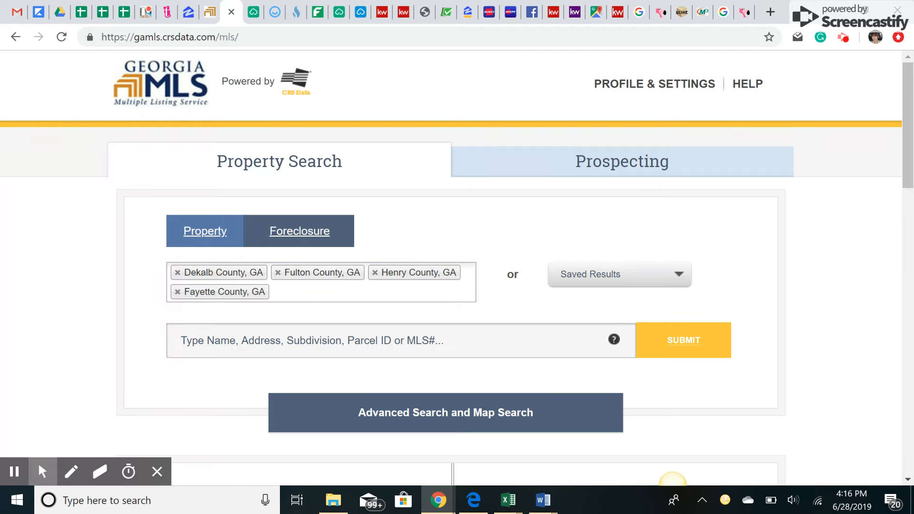
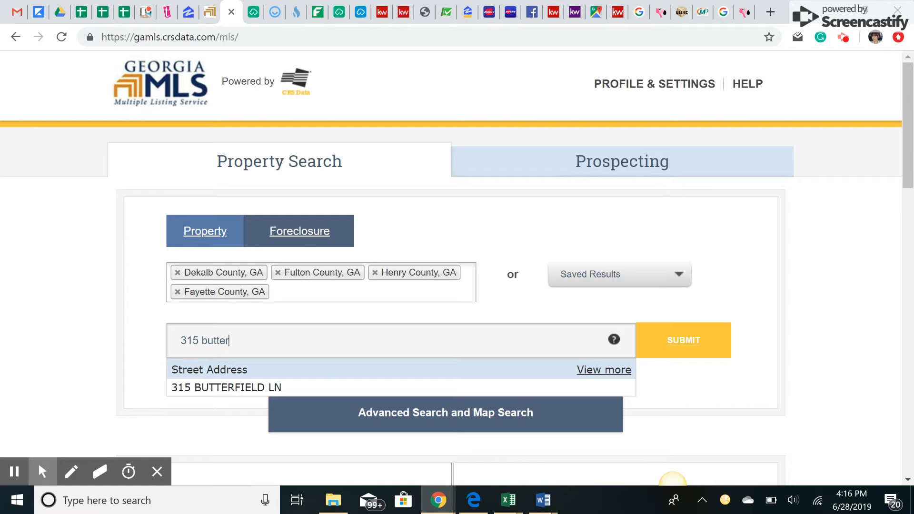
{"action": "left_click", "coordinate": [245, 386]}
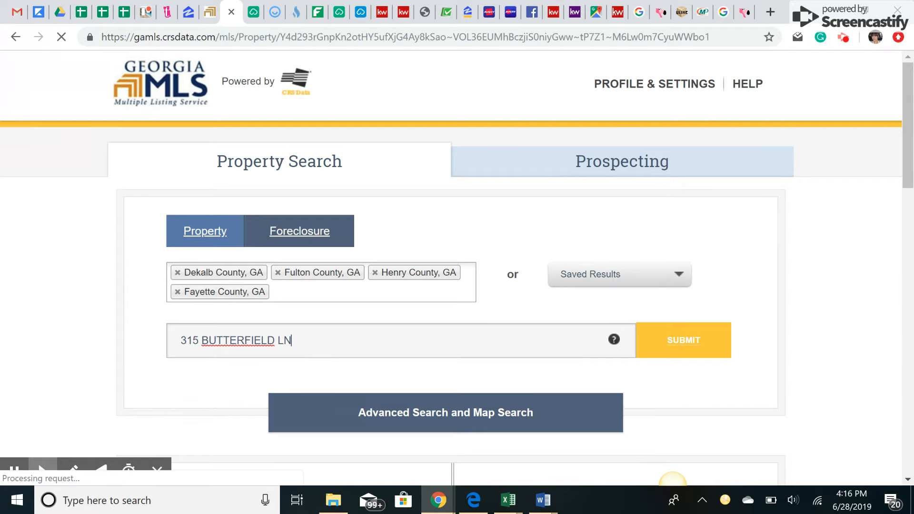
{"action": "scroll", "coordinate": [672, 478], "scroll_direction": "down", "scroll_amount": 7}
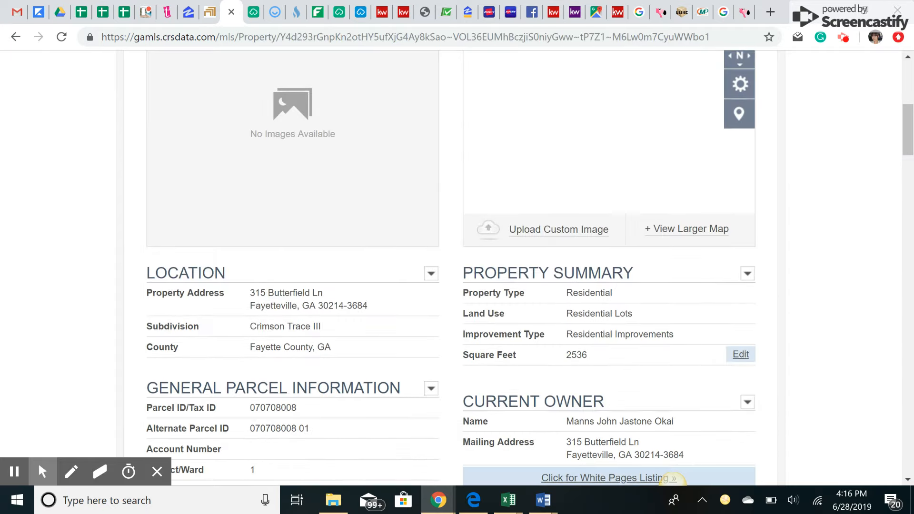
{"action": "scroll", "coordinate": [672, 478], "scroll_direction": "down", "scroll_amount": 1}
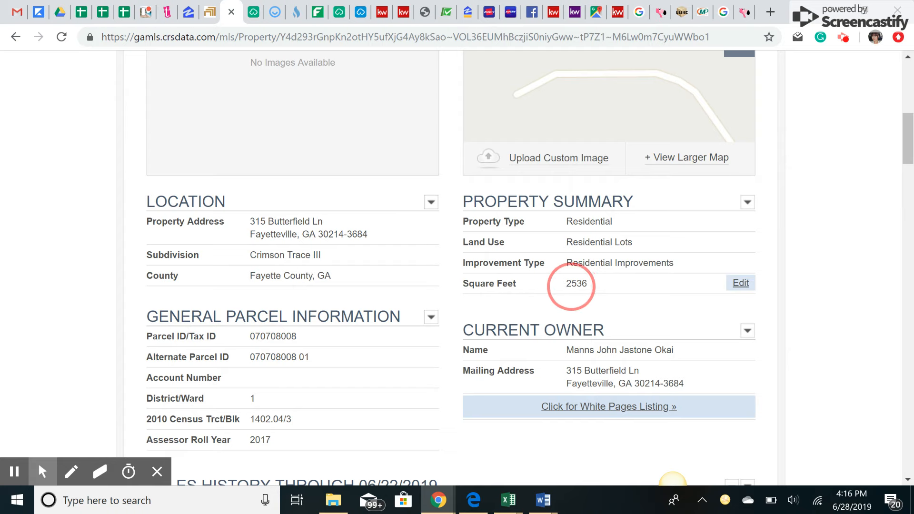
{"action": "scroll", "coordinate": [593, 291], "scroll_direction": "down", "scroll_amount": 1}
{"action": "scroll", "coordinate": [593, 290], "scroll_direction": "up", "scroll_amount": 1}
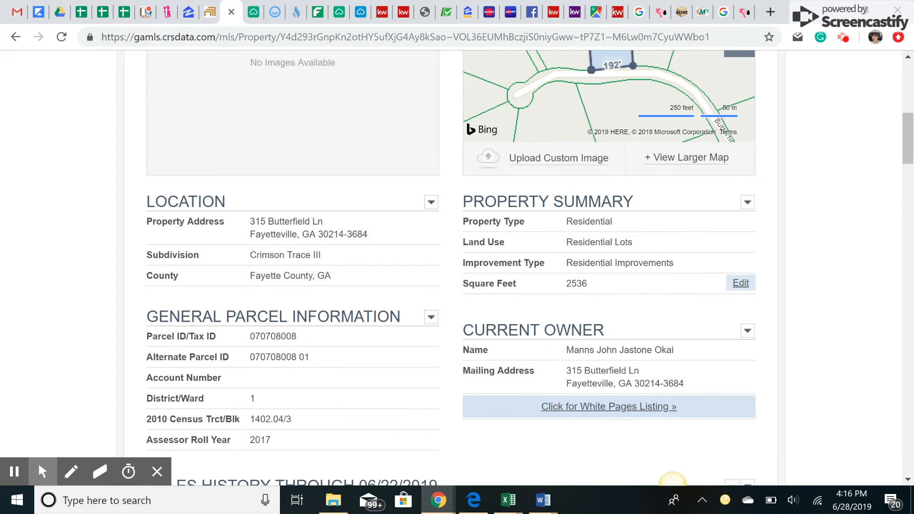
{"action": "left_click_drag", "start_coordinate": [257, 255], "coordinate": [275, 276]}
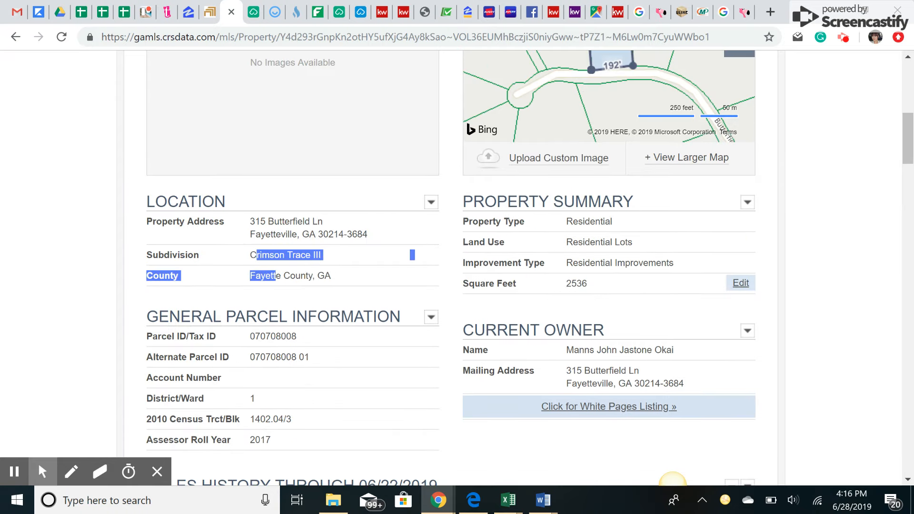
{"action": "left_click", "coordinate": [374, 159]}
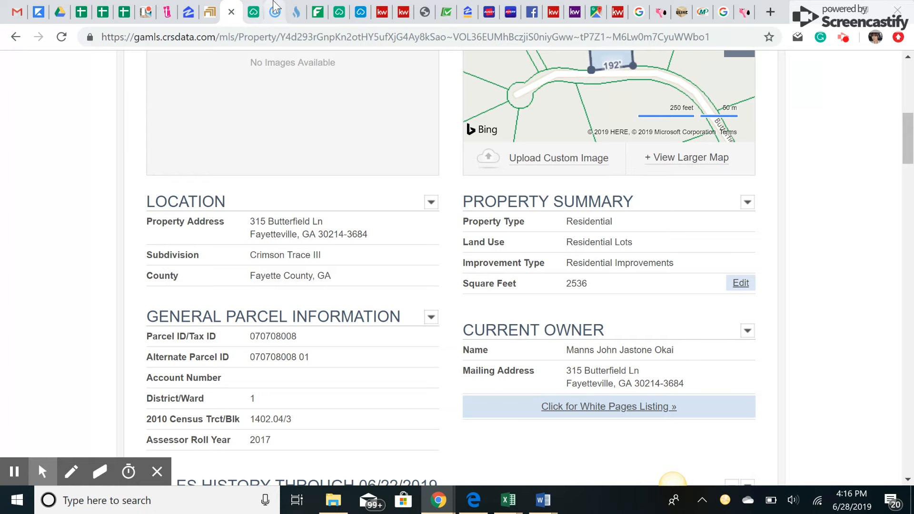
{"action": "left_click", "coordinate": [209, 12]}
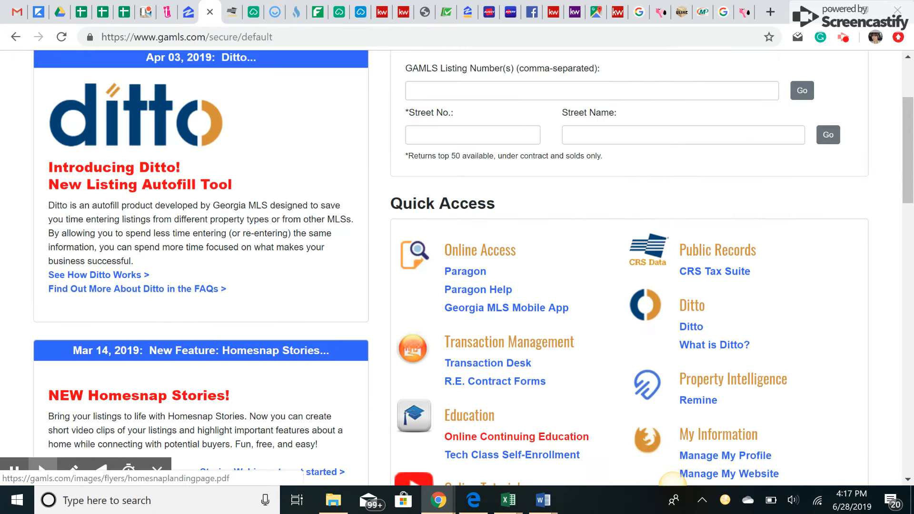
- Give the subject property Sq Ft 2536, 4 beds and 3.5 baths
{"action": "left_click", "coordinate": [252, 12]}
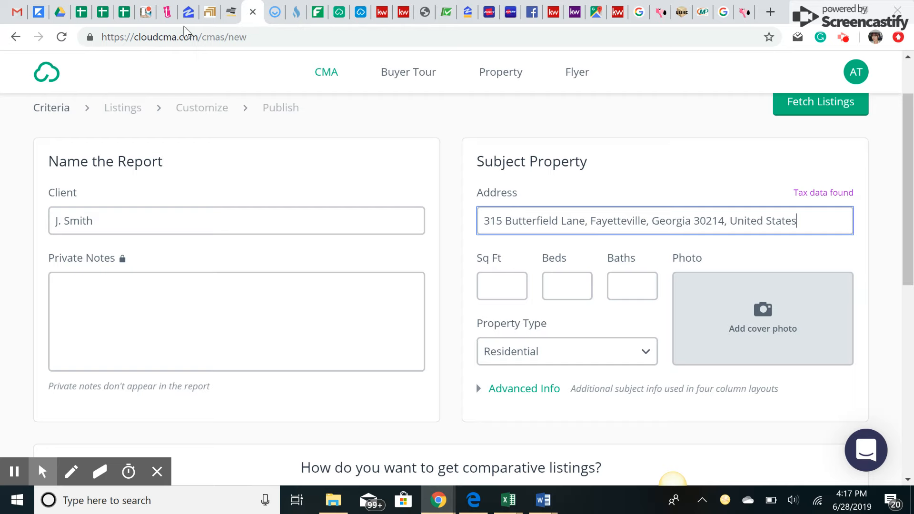
{"action": "left_click", "coordinate": [230, 12]}
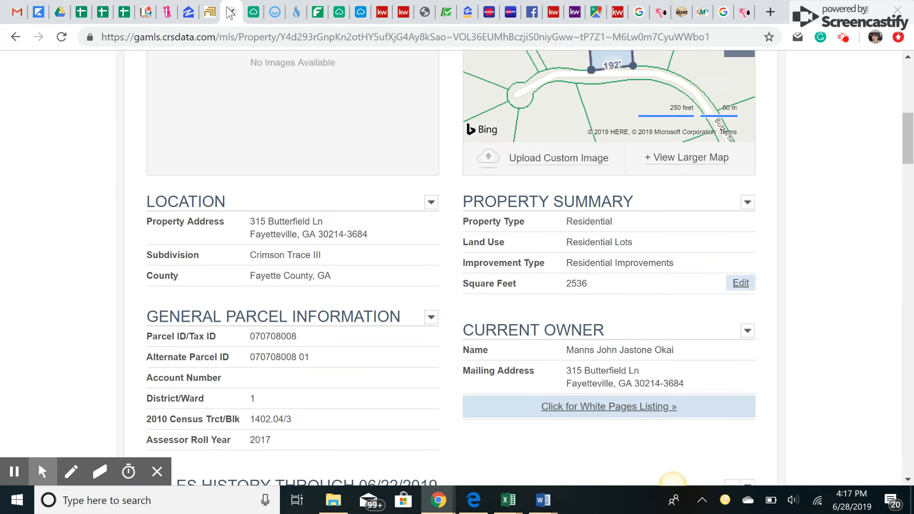
{"action": "scroll", "coordinate": [249, 82], "scroll_direction": "down", "scroll_amount": 7}
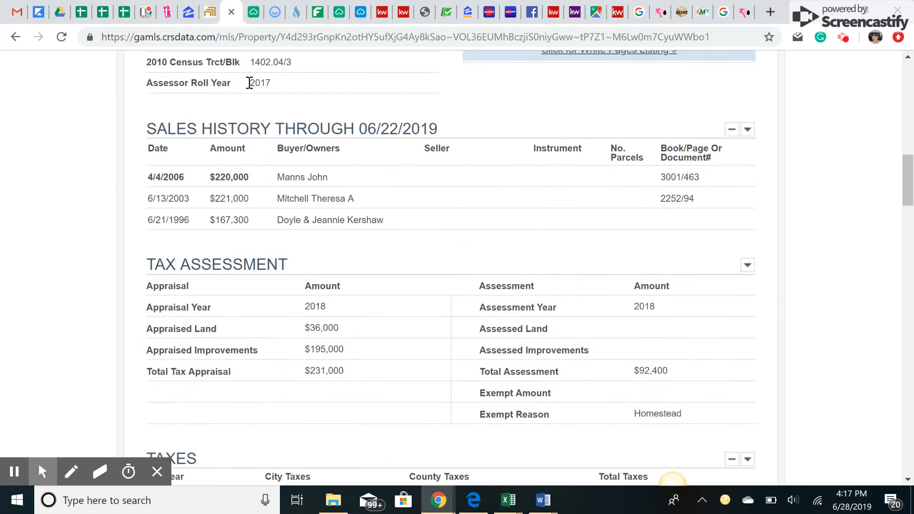
{"action": "left_click", "coordinate": [253, 12]}
{"action": "left_click", "coordinate": [500, 287]}
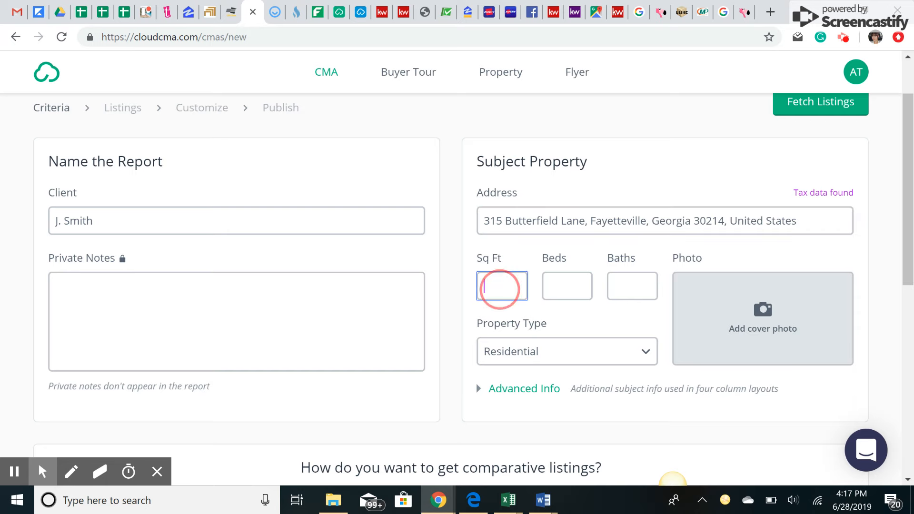
{"action": "type", "text": "2536"}
{"action": "key", "text": "Tab"}
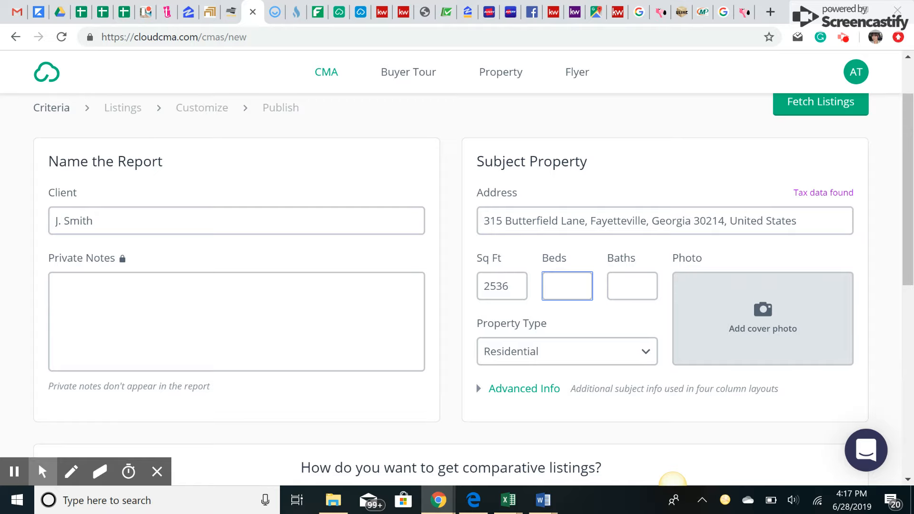
{"action": "type", "text": "4"}
{"action": "key", "text": "Tab"}
{"action": "type", "text": "3.5"}
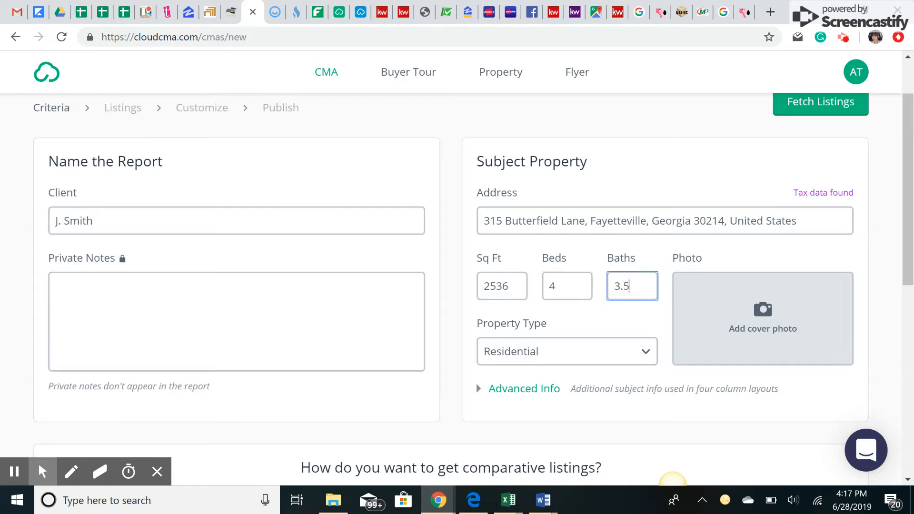
{"action": "key", "text": "Tab"}
- Keep the subject's Property Type as Residential
{"action": "left_click", "coordinate": [578, 359]}
{"action": "left_click", "coordinate": [578, 358]}
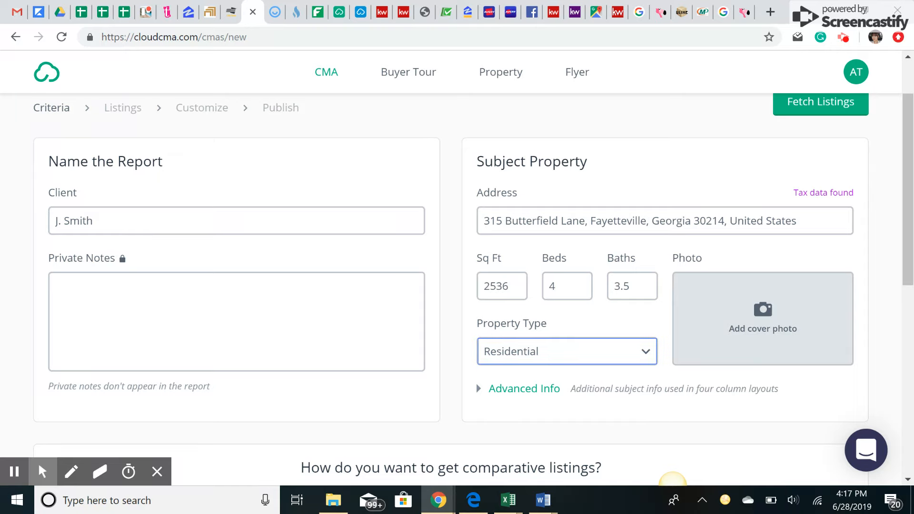
{"action": "scroll", "coordinate": [673, 481], "scroll_direction": "down", "scroll_amount": 7}
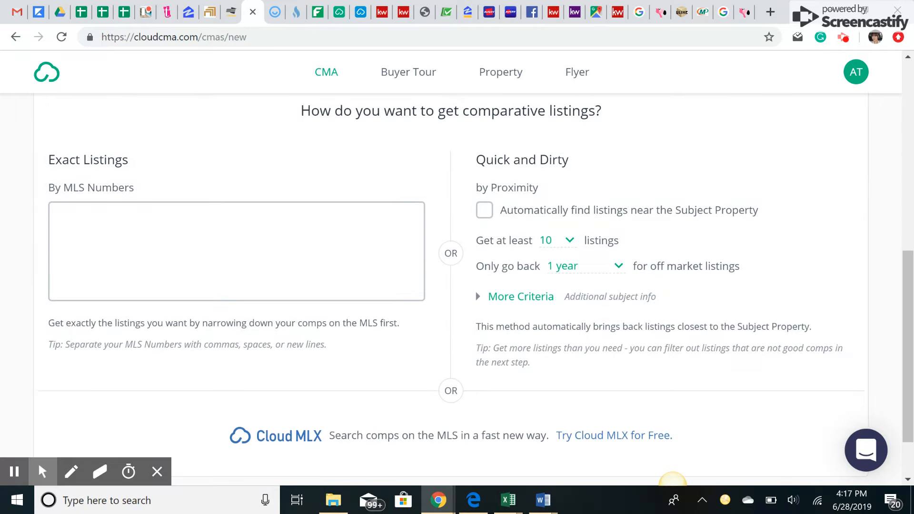
- Turn on automatic search for listings near the subject, expand More Criteria, and fetch listings
{"action": "left_click", "coordinate": [484, 210]}
{"action": "left_click_drag", "start_coordinate": [477, 160], "coordinate": [567, 152]}
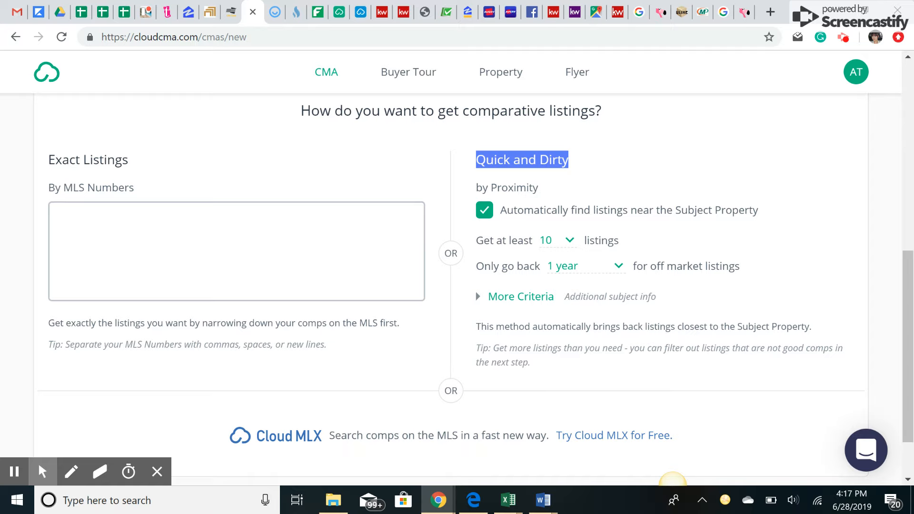
{"action": "left_click", "coordinate": [510, 295]}
{"action": "scroll", "coordinate": [509, 295], "scroll_direction": "down", "scroll_amount": 2}
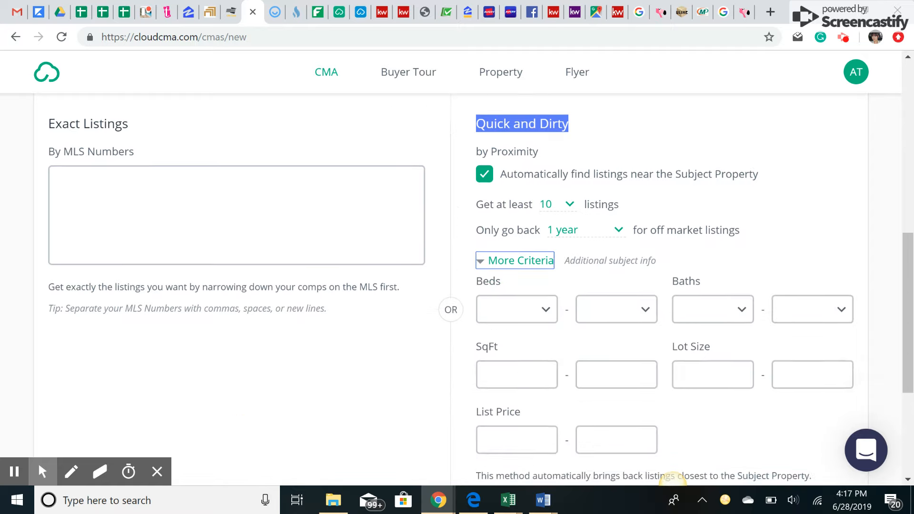
{"action": "scroll", "coordinate": [672, 480], "scroll_direction": "down", "scroll_amount": 2}
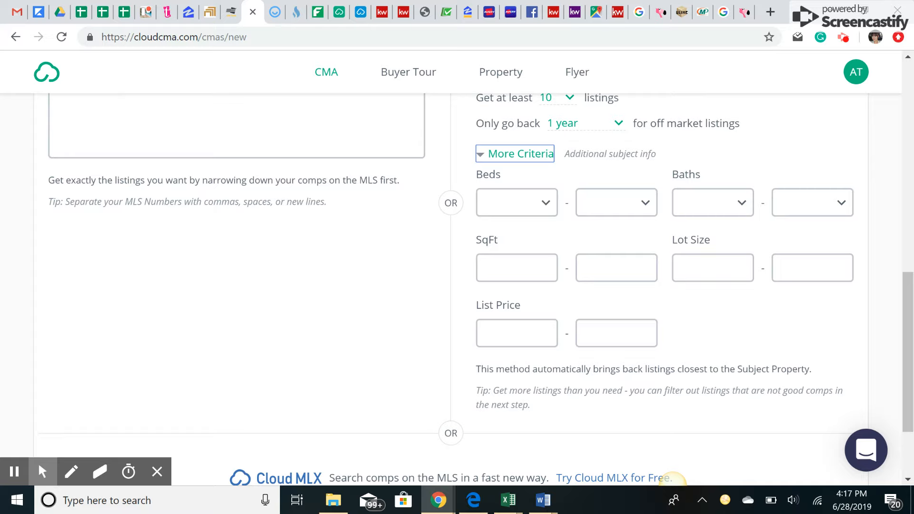
{"action": "scroll", "coordinate": [672, 480], "scroll_direction": "down", "scroll_amount": 3}
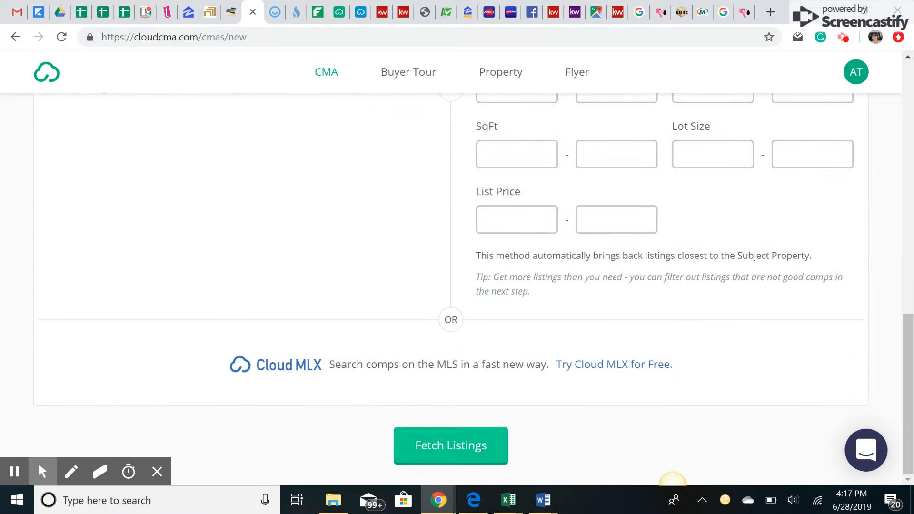
{"action": "left_click", "coordinate": [450, 445]}
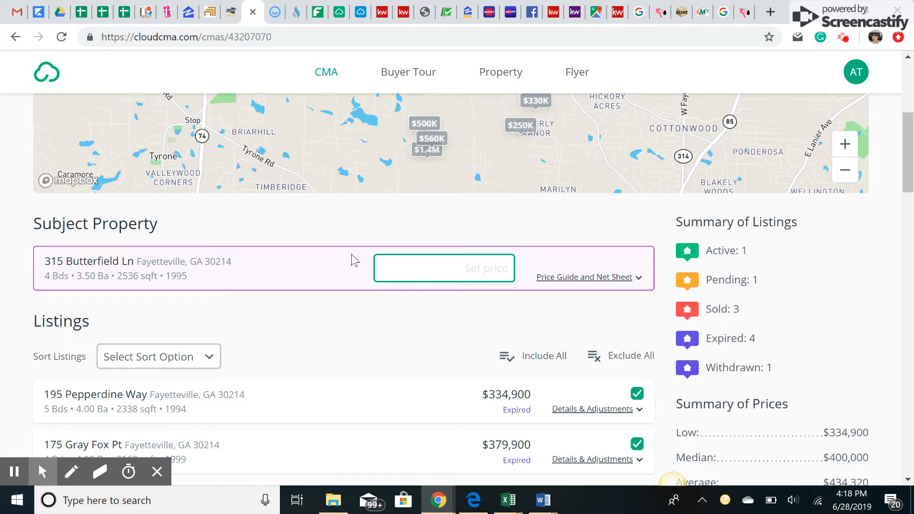
{"action": "scroll", "coordinate": [355, 259], "scroll_direction": "down", "scroll_amount": 5}
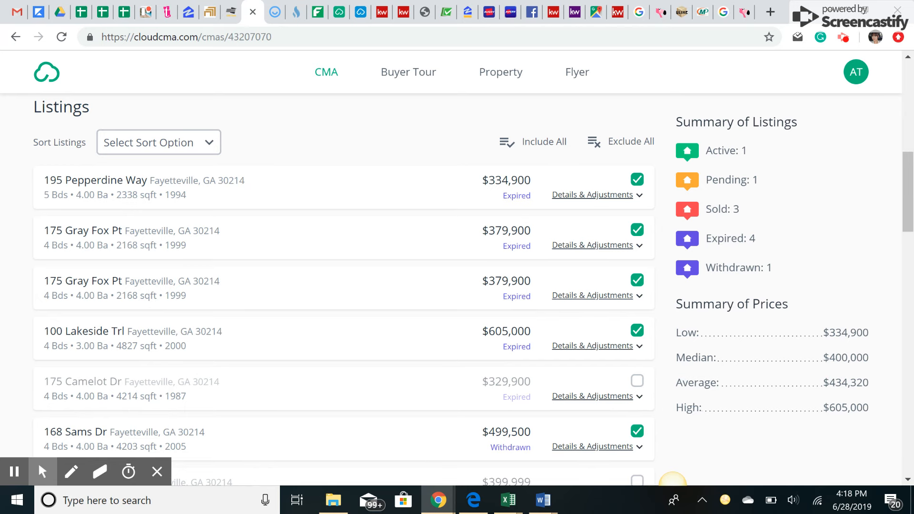
{"action": "left_click", "coordinate": [637, 330]}
{"action": "left_click", "coordinate": [636, 280]}
{"action": "left_click", "coordinate": [637, 229]}
{"action": "left_click", "coordinate": [637, 179]}
{"action": "scroll", "coordinate": [636, 191], "scroll_direction": "down", "scroll_amount": 3}
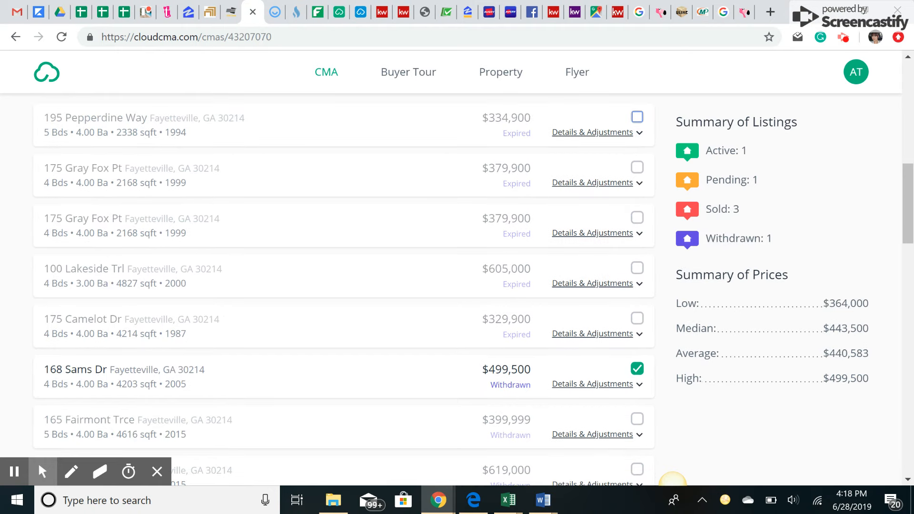
{"action": "left_click", "coordinate": [637, 288]}
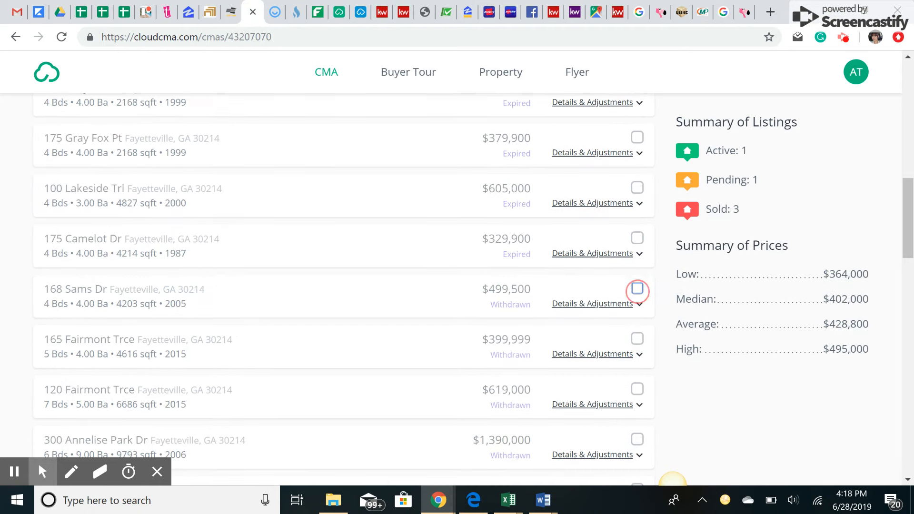
{"action": "scroll", "coordinate": [637, 288], "scroll_direction": "down", "scroll_amount": 6}
{"action": "scroll", "coordinate": [343, 285], "scroll_direction": "down", "scroll_amount": 2}
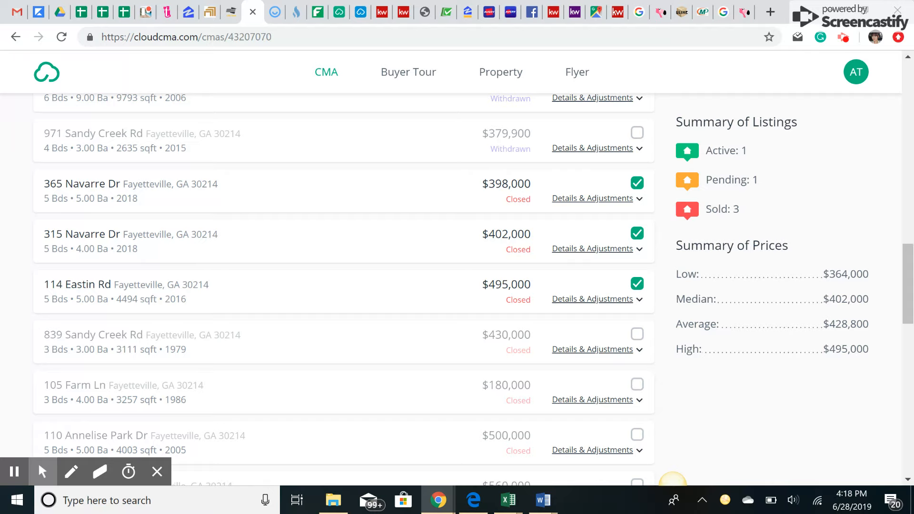
- Check the remaining comparable listings in the results list
{"action": "left_click", "coordinate": [162, 347]}
{"action": "left_click", "coordinate": [177, 349]}
{"action": "left_click", "coordinate": [177, 401]}
{"action": "scroll", "coordinate": [672, 482], "scroll_direction": "down", "scroll_amount": 2}
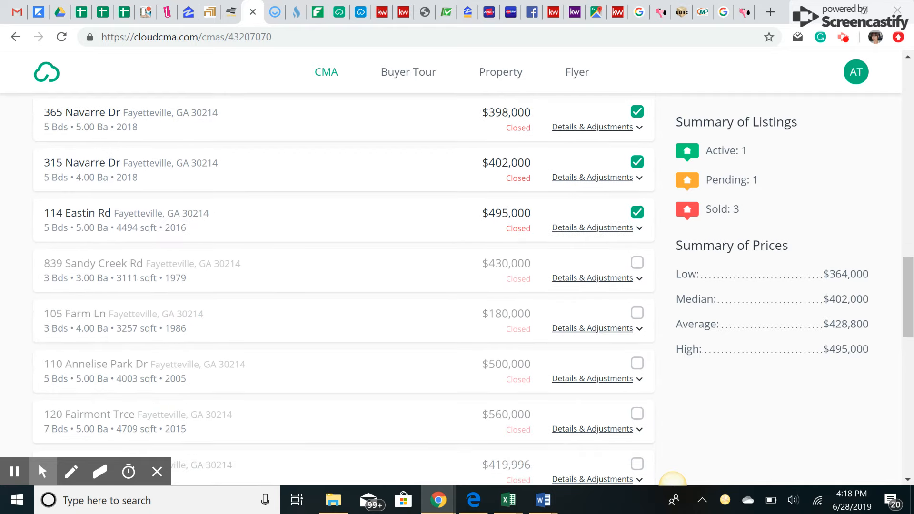
{"action": "left_click", "coordinate": [129, 381]}
{"action": "scroll", "coordinate": [672, 481], "scroll_direction": "down", "scroll_amount": 1}
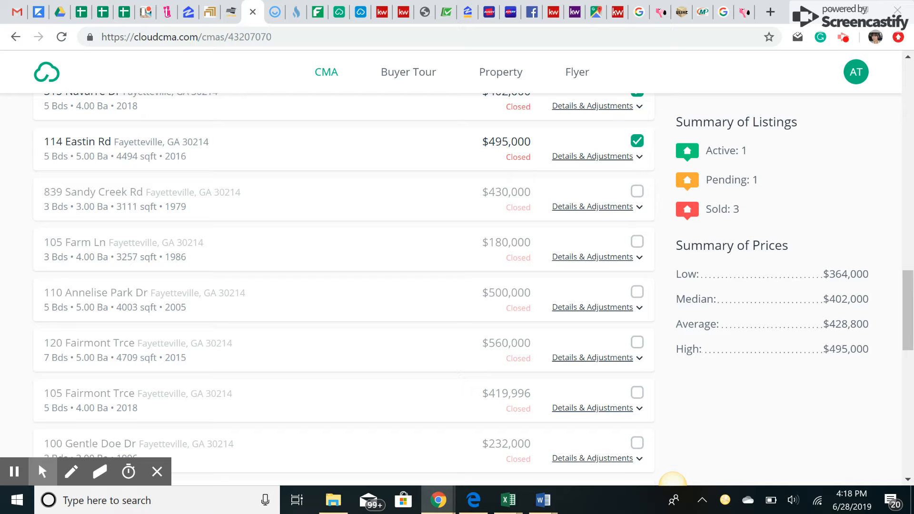
{"action": "left_click", "coordinate": [122, 310]}
- Review the five-comp summary: $364,000–$495,000, $402,000 median, $428,800 average
{"action": "scroll", "coordinate": [672, 482], "scroll_direction": "down", "scroll_amount": 3}
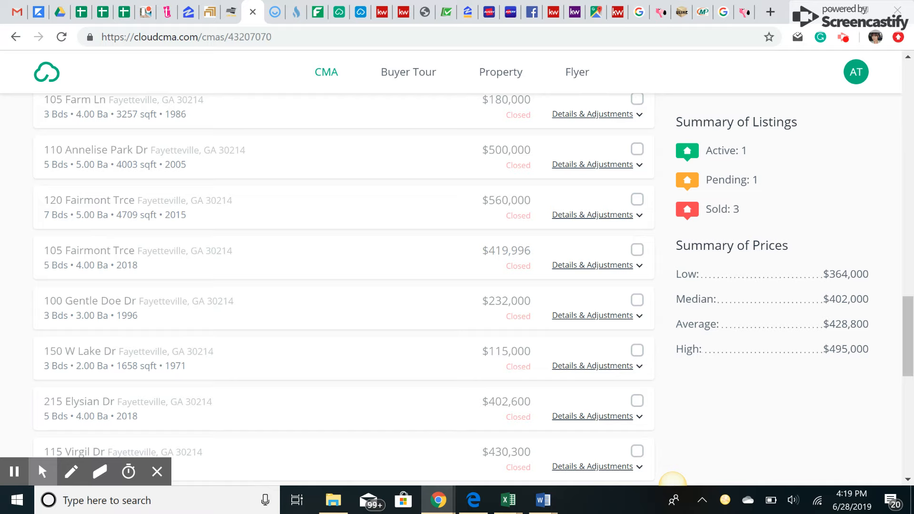
{"action": "scroll", "coordinate": [672, 482], "scroll_direction": "down", "scroll_amount": 2}
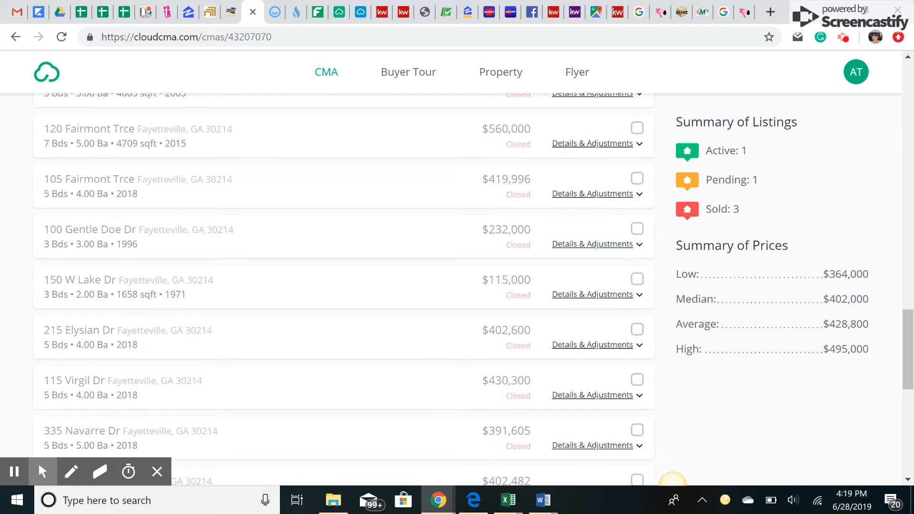
{"action": "scroll", "coordinate": [673, 481], "scroll_direction": "down", "scroll_amount": 1}
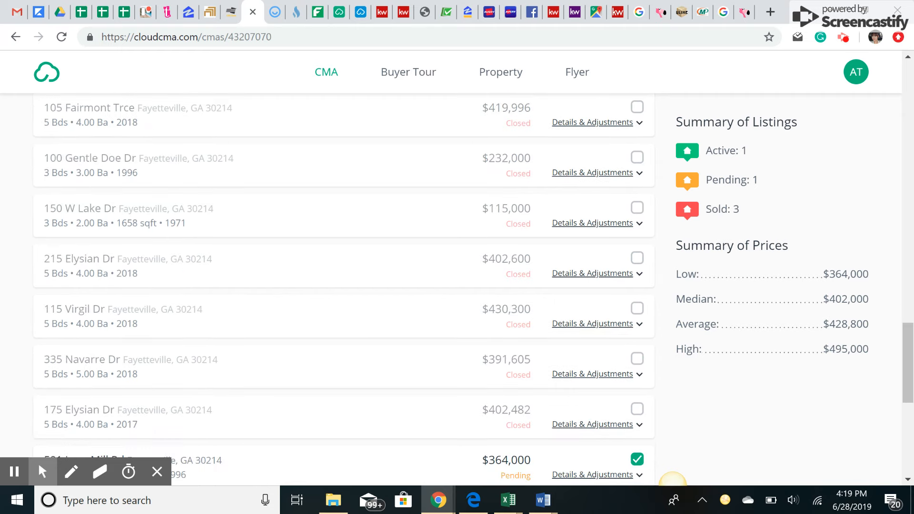
{"action": "scroll", "coordinate": [673, 481], "scroll_direction": "down", "scroll_amount": 1}
{"action": "scroll", "coordinate": [672, 481], "scroll_direction": "down", "scroll_amount": 1}
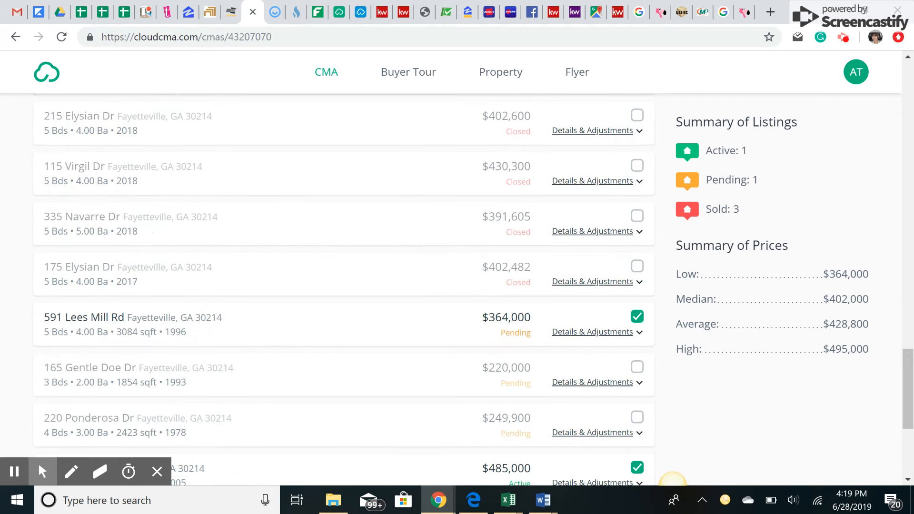
{"action": "scroll", "coordinate": [672, 481], "scroll_direction": "down", "scroll_amount": 1}
{"action": "left_click", "coordinate": [520, 263]}
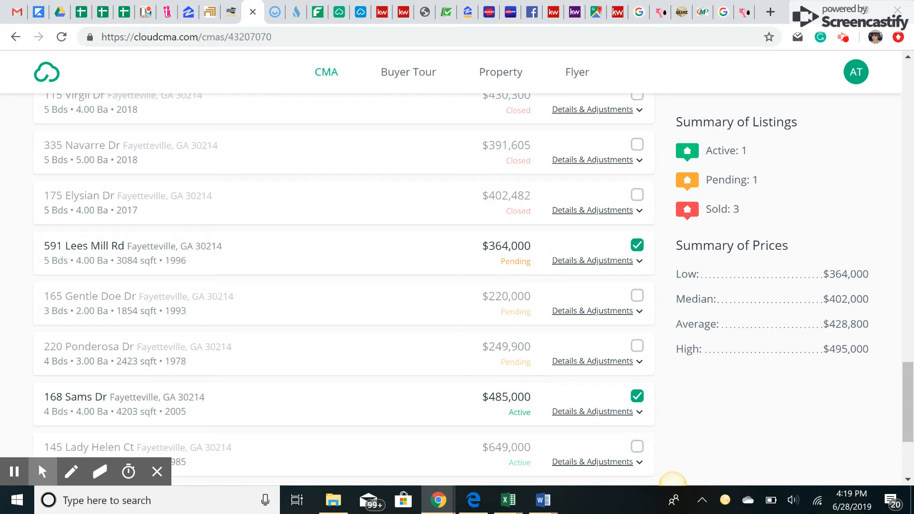
{"action": "scroll", "coordinate": [673, 481], "scroll_direction": "down", "scroll_amount": 1}
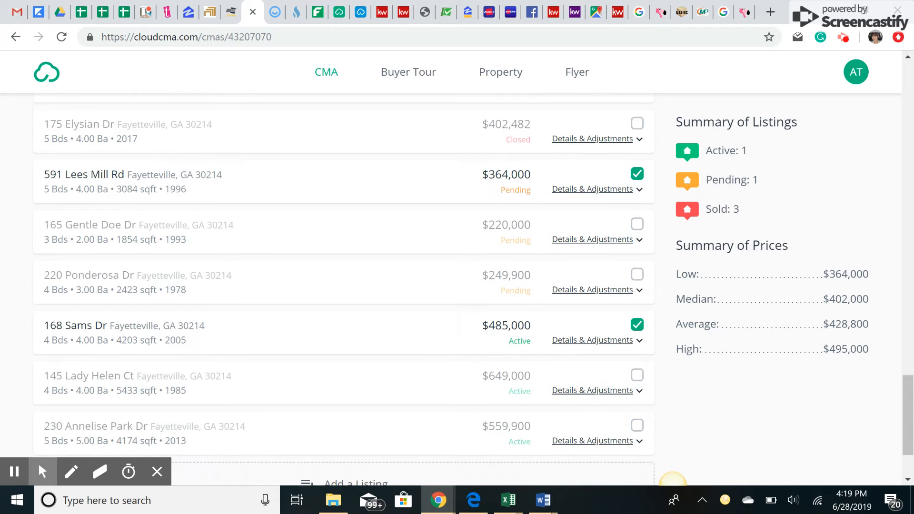
{"action": "left_click", "coordinate": [522, 348]}
{"action": "left_click", "coordinate": [522, 348]}
{"action": "scroll", "coordinate": [673, 482], "scroll_direction": "down", "scroll_amount": 2}
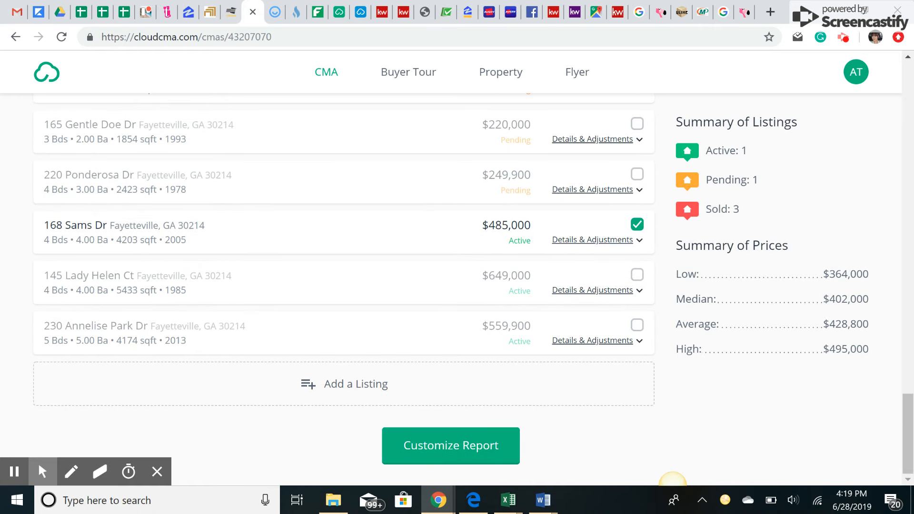
{"action": "scroll", "coordinate": [672, 481], "scroll_direction": "up", "scroll_amount": 7}
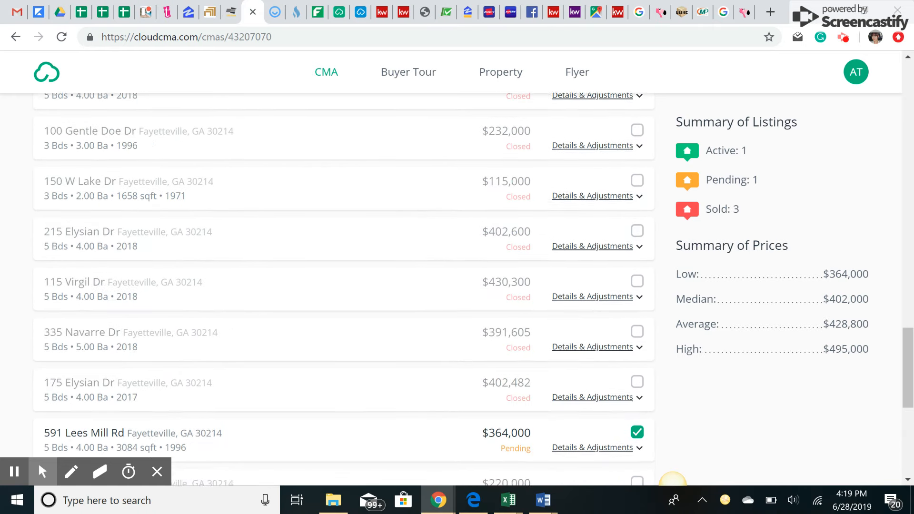
{"action": "scroll", "coordinate": [672, 481], "scroll_direction": "up", "scroll_amount": 11}
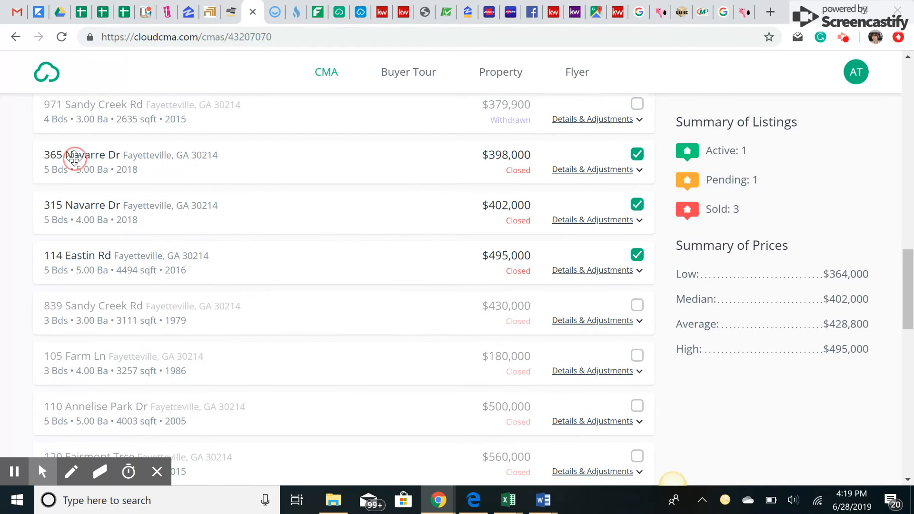
{"action": "left_click", "coordinate": [571, 170]}
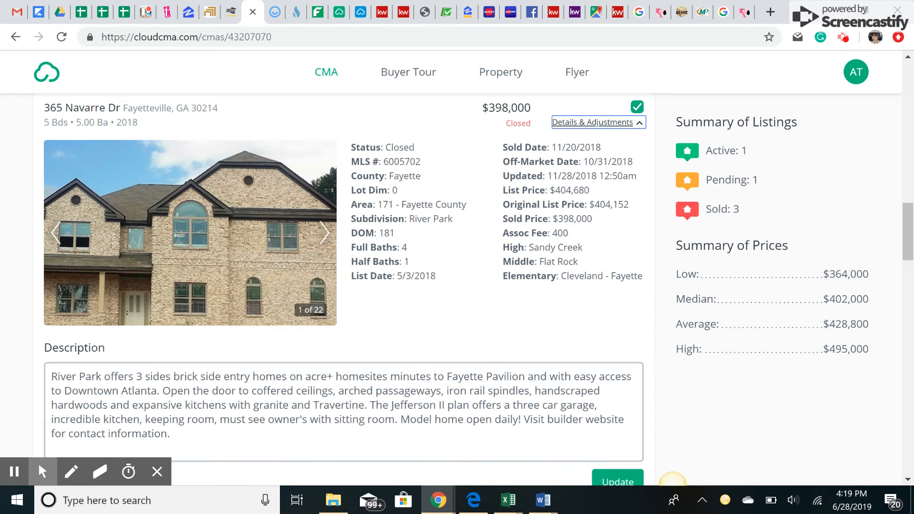
{"action": "left_click", "coordinate": [325, 236]}
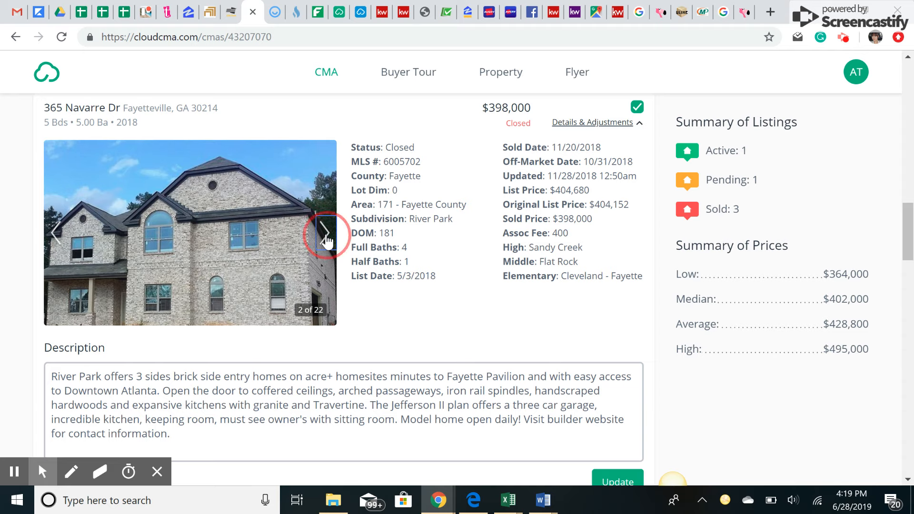
{"action": "left_click", "coordinate": [325, 233]}
{"action": "left_click", "coordinate": [325, 233]}
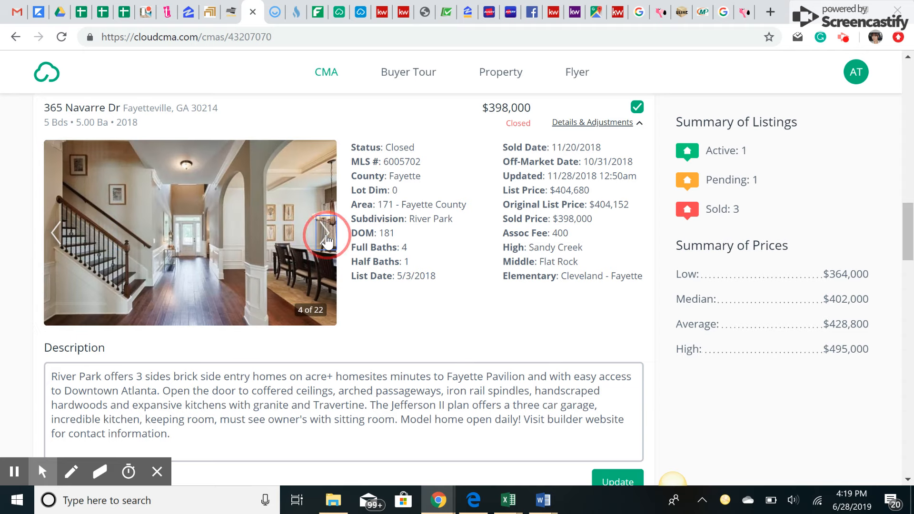
{"action": "left_click", "coordinate": [325, 233]}
{"action": "left_click", "coordinate": [325, 234]}
{"action": "left_click", "coordinate": [325, 234]}
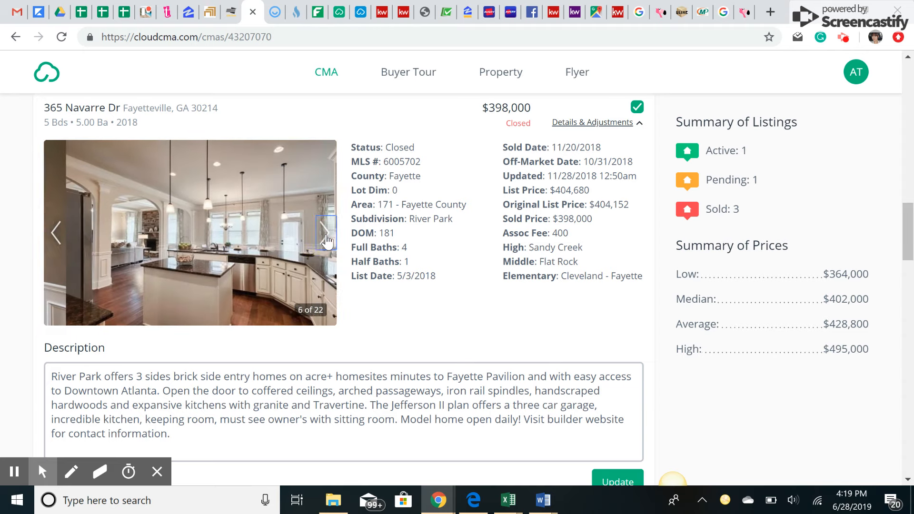
{"action": "scroll", "coordinate": [408, 246], "scroll_direction": "down", "scroll_amount": 2}
{"action": "scroll", "coordinate": [219, 256], "scroll_direction": "down", "scroll_amount": 10}
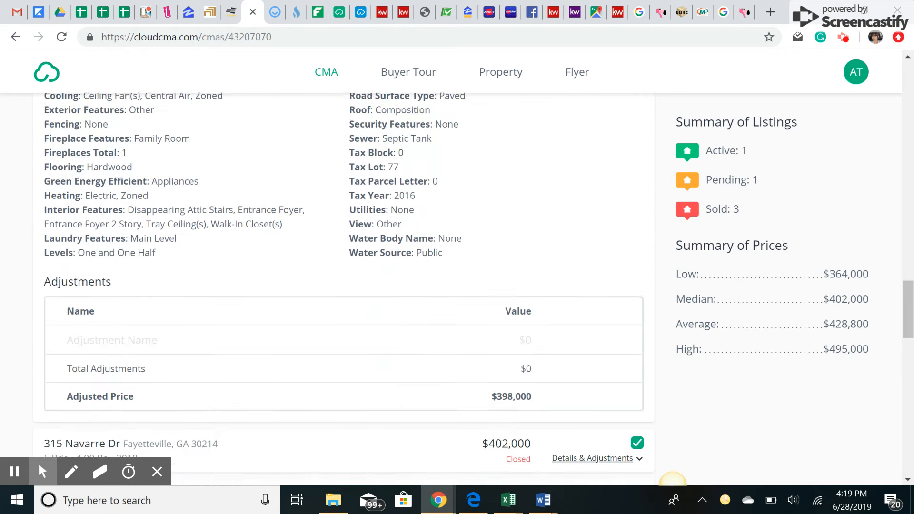
{"action": "scroll", "coordinate": [375, 257], "scroll_direction": "down", "scroll_amount": 3}
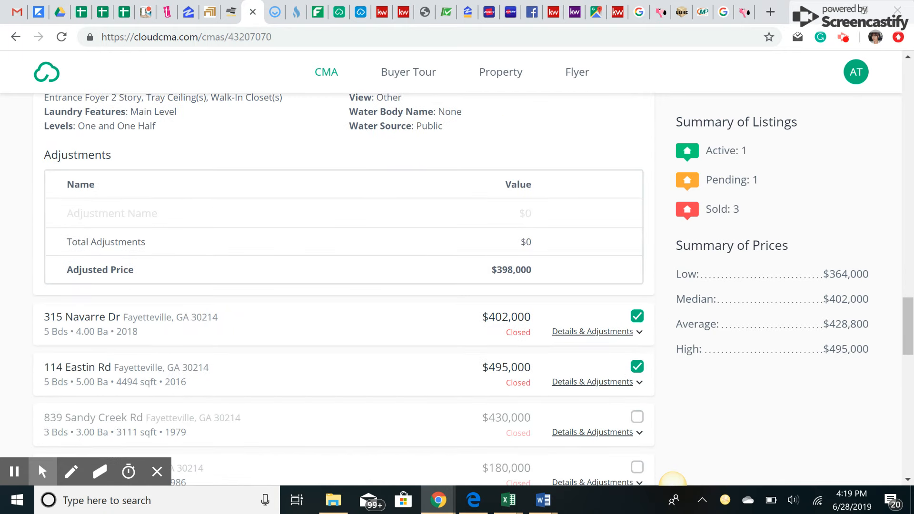
{"action": "scroll", "coordinate": [342, 286], "scroll_direction": "up", "scroll_amount": 13}
{"action": "scroll", "coordinate": [343, 285], "scroll_direction": "up", "scroll_amount": 2}
{"action": "left_click", "coordinate": [597, 194]}
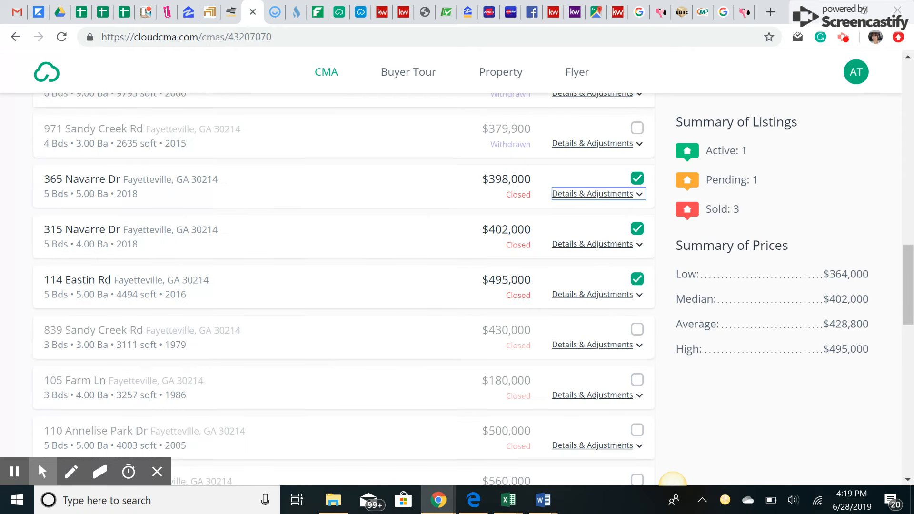
{"action": "scroll", "coordinate": [343, 285], "scroll_direction": "down", "scroll_amount": 6}
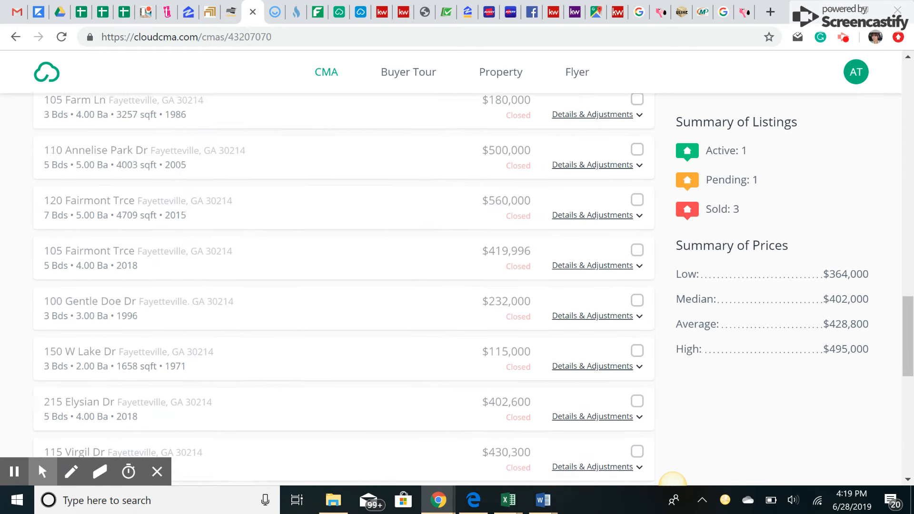
{"action": "scroll", "coordinate": [342, 285], "scroll_direction": "up", "scroll_amount": 13}
{"action": "scroll", "coordinate": [343, 285], "scroll_direction": "down", "scroll_amount": 6}
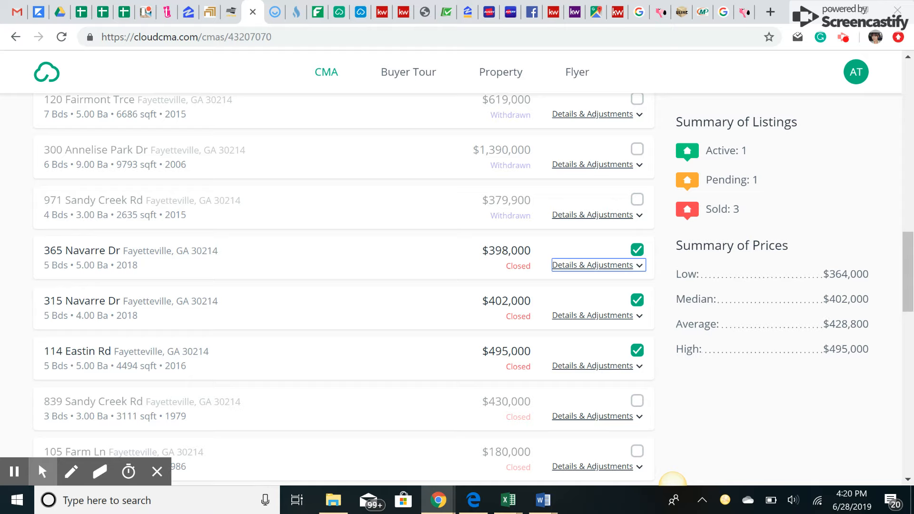
- Set the subject property's price to 402000
{"action": "left_click_drag", "start_coordinate": [708, 296], "coordinate": [876, 289]}
{"action": "left_click", "coordinate": [843, 293]}
{"action": "scroll", "coordinate": [843, 293], "scroll_direction": "up", "scroll_amount": 3}
{"action": "scroll", "coordinate": [78, 187], "scroll_direction": "up", "scroll_amount": 10}
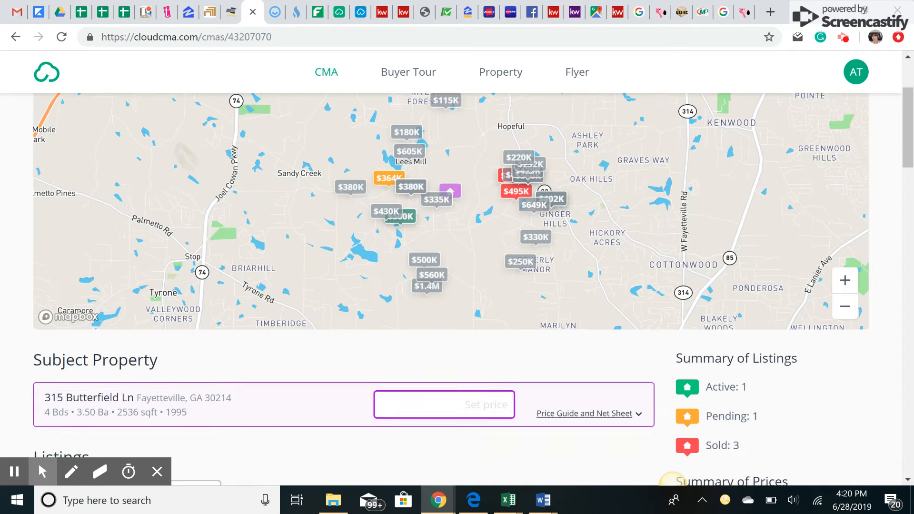
{"action": "scroll", "coordinate": [78, 187], "scroll_direction": "down", "scroll_amount": 4}
{"action": "left_click", "coordinate": [457, 189]}
{"action": "type", "text": "40200"}
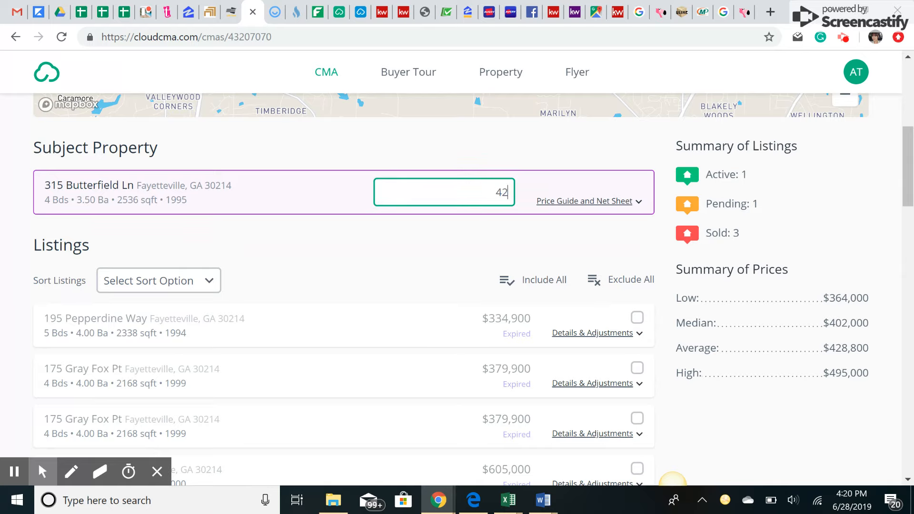
{"action": "type", "text": "0"}
- Expand the Price Guide and Net Sheet tables
{"action": "left_click", "coordinate": [593, 202]}
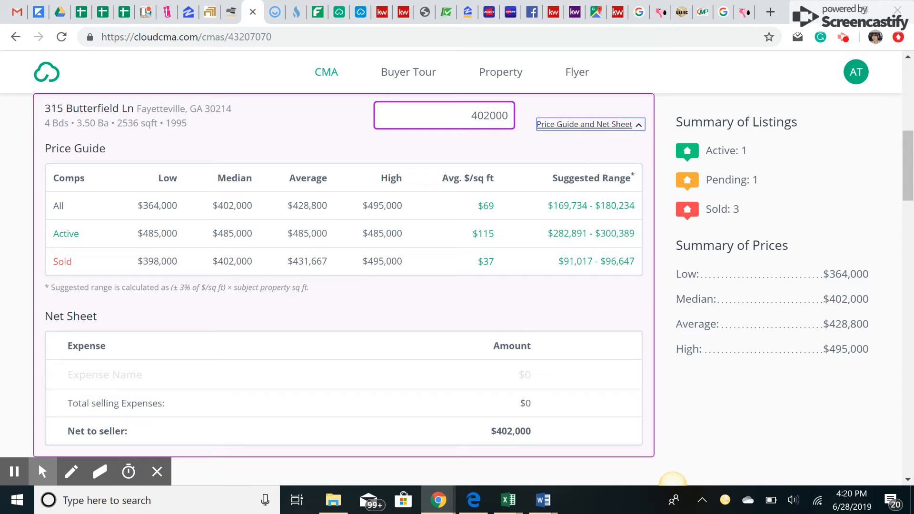
{"action": "left_click", "coordinate": [502, 209]}
{"action": "left_click", "coordinate": [499, 237]}
{"action": "left_click", "coordinate": [498, 262]}
{"action": "scroll", "coordinate": [344, 275], "scroll_direction": "down", "scroll_amount": 1}
- Add a Mortgage payoff expense of 192000 to the net sheet
{"action": "left_click", "coordinate": [114, 303]}
{"action": "type", "text": "Mor"}
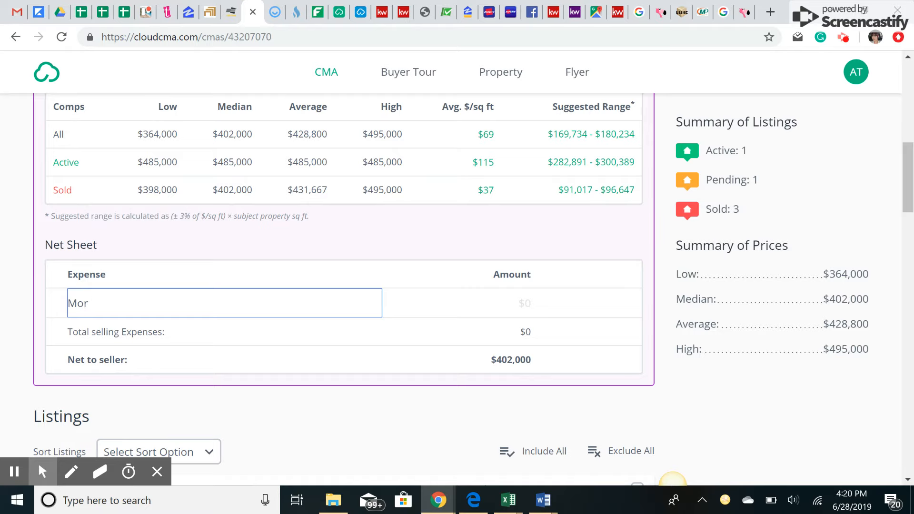
{"action": "type", "text": "tgage payoff"}
{"action": "key", "text": "Tab"}
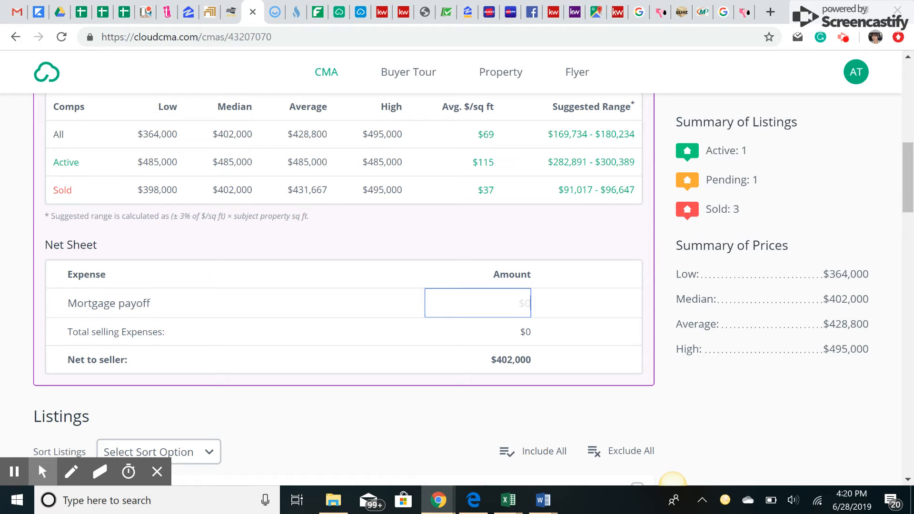
{"action": "type", "text": "1920000"}
{"action": "left_click", "coordinate": [602, 304]}
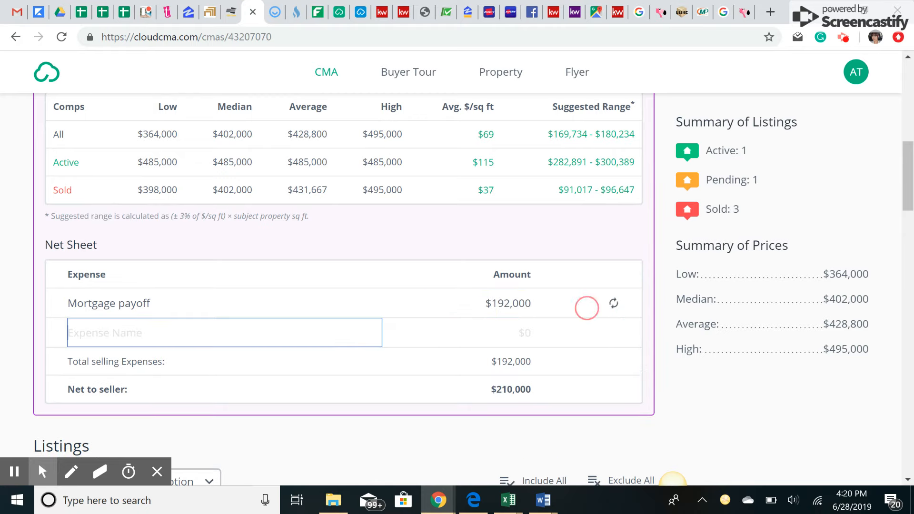
- Start a Taxes expense line and look up the 2018 total taxes in the CRS record
{"action": "type", "text": "Taxes"}
{"action": "key", "text": "Tab"}
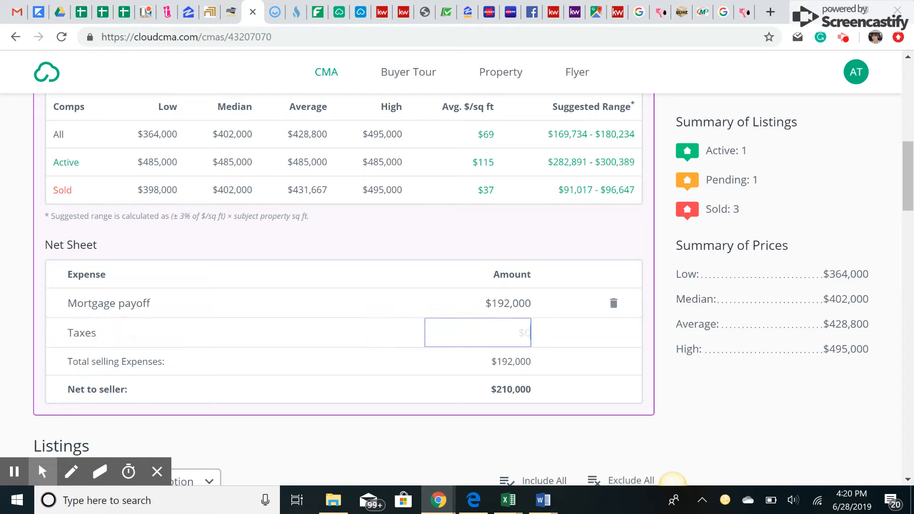
{"action": "left_click", "coordinate": [232, 12]}
{"action": "scroll", "coordinate": [609, 267], "scroll_direction": "down", "scroll_amount": 5}
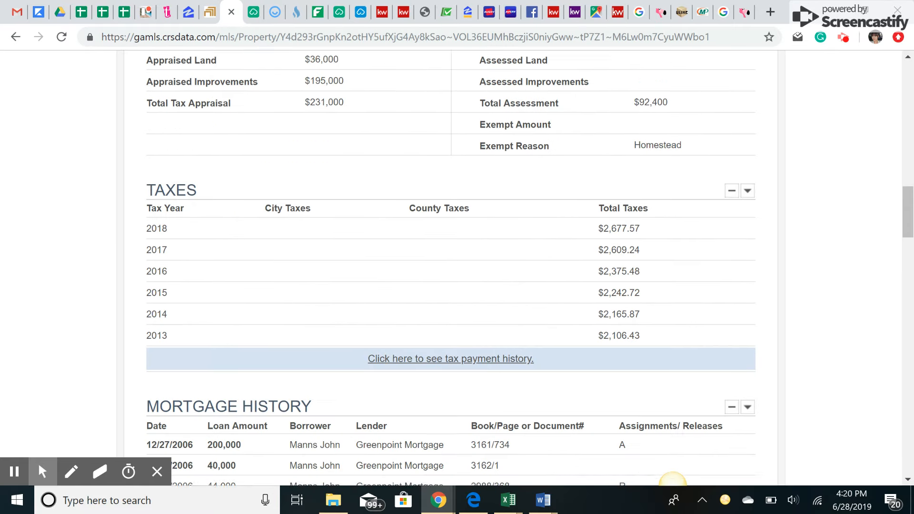
{"action": "double_click", "coordinate": [609, 211]}
{"action": "left_click", "coordinate": [569, 212]}
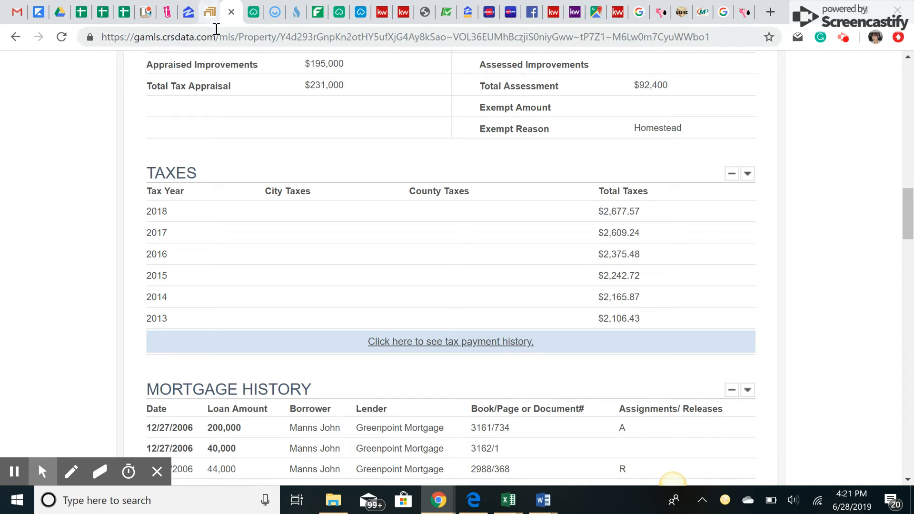
{"action": "left_click", "coordinate": [254, 11]}
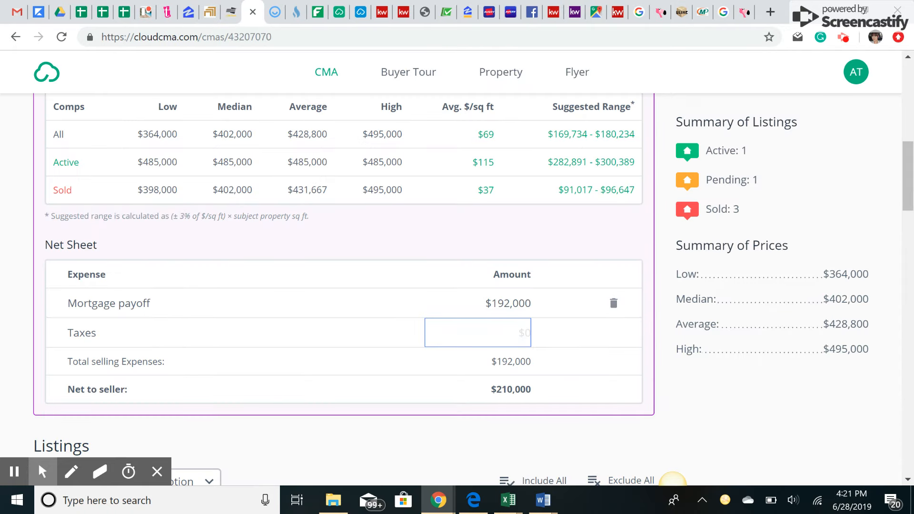
- Set the Taxes expense to $2,000
{"action": "left_click", "coordinate": [467, 334]}
{"action": "type", "text": "2000"}
{"action": "key", "text": "Return"}
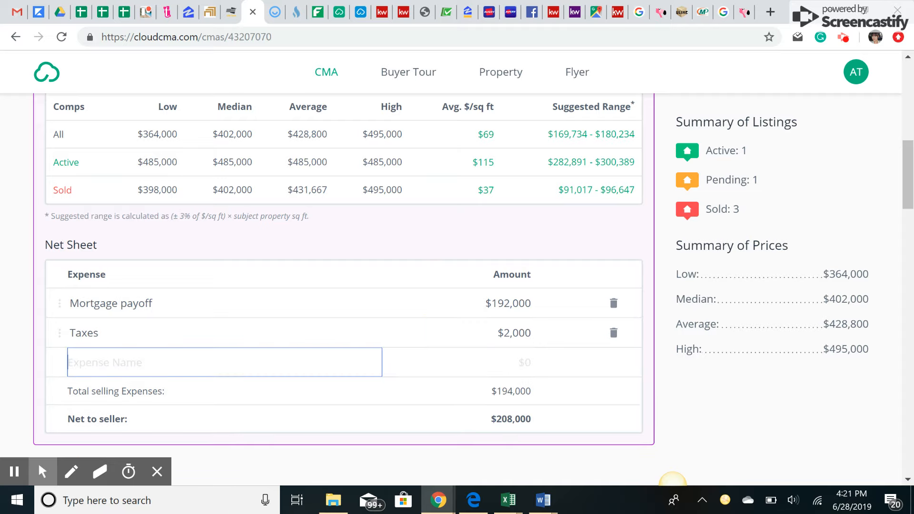
- Add a 'Repairs/ Closings costs (Optional)' expense of $10,000
{"action": "left_click", "coordinate": [130, 366]}
{"action": "type", "text": "Repairs/ Closings costs"}
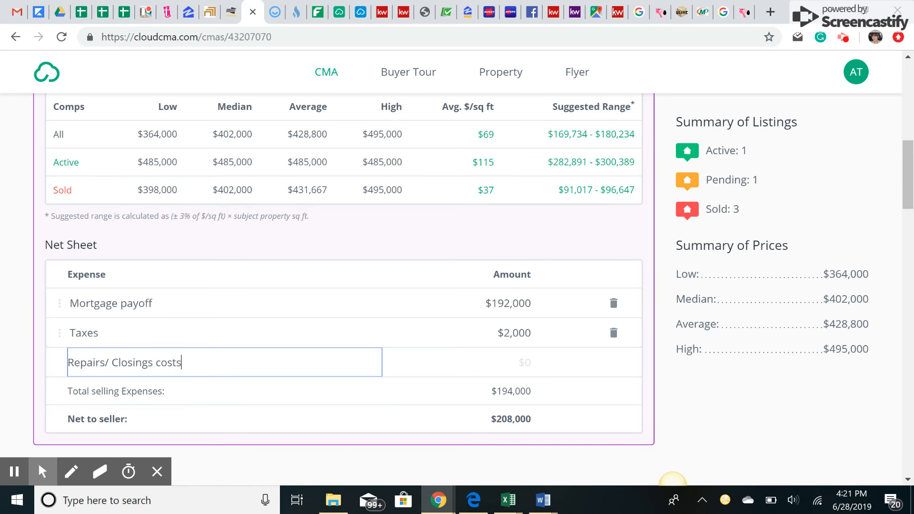
{"action": "type", "text": " (Optional)"}
{"action": "key", "text": "Tab"}
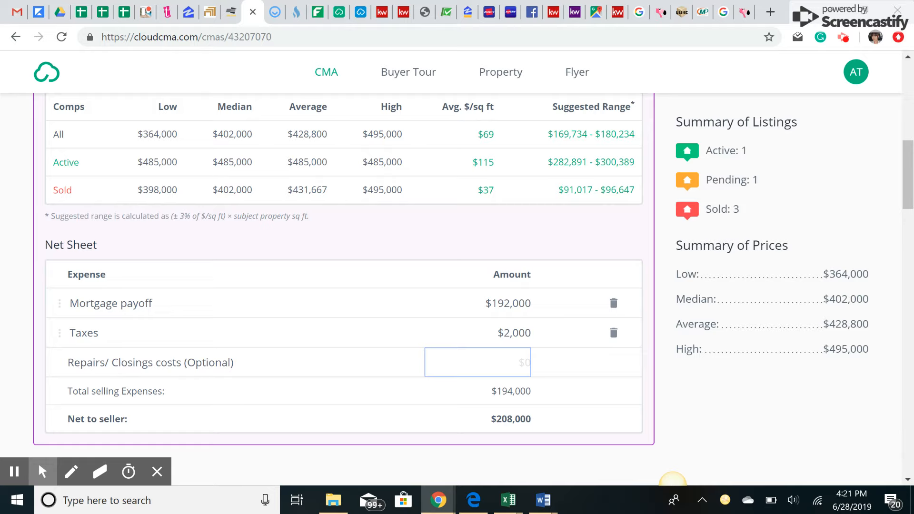
{"action": "type", "text": "0"}
{"action": "type", "text": "10000"}
{"action": "key", "text": "Return"}
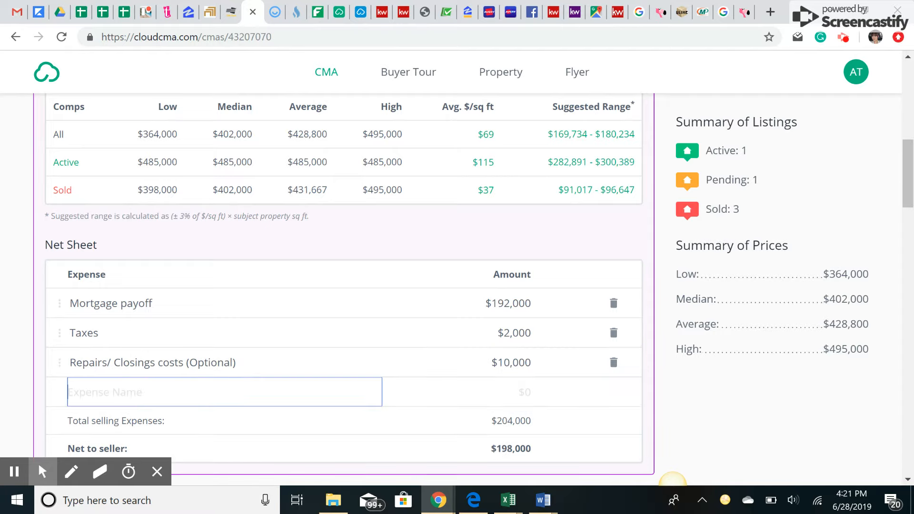
- Add a 'Commissions (Max)' expense of $24,120, leaving $173,880 net to seller
{"action": "type", "text": "Commissions (Max)"}
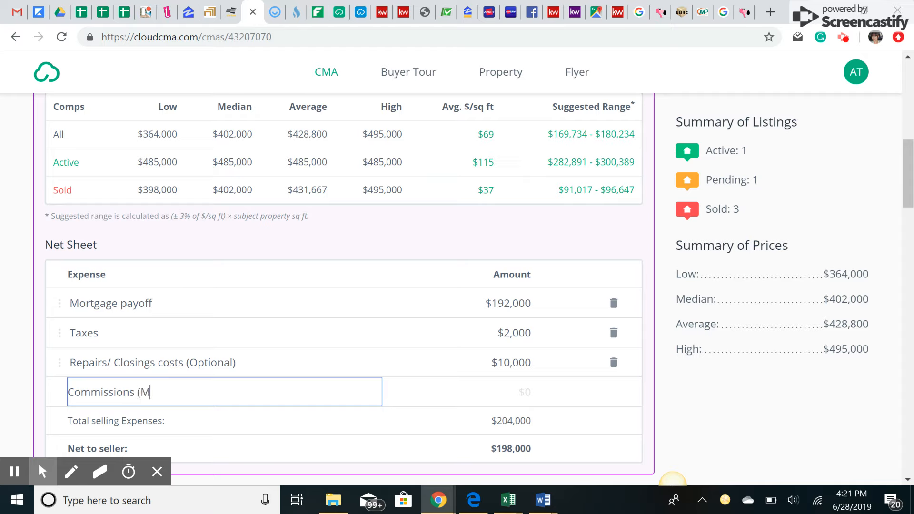
{"action": "key", "text": "Tab"}
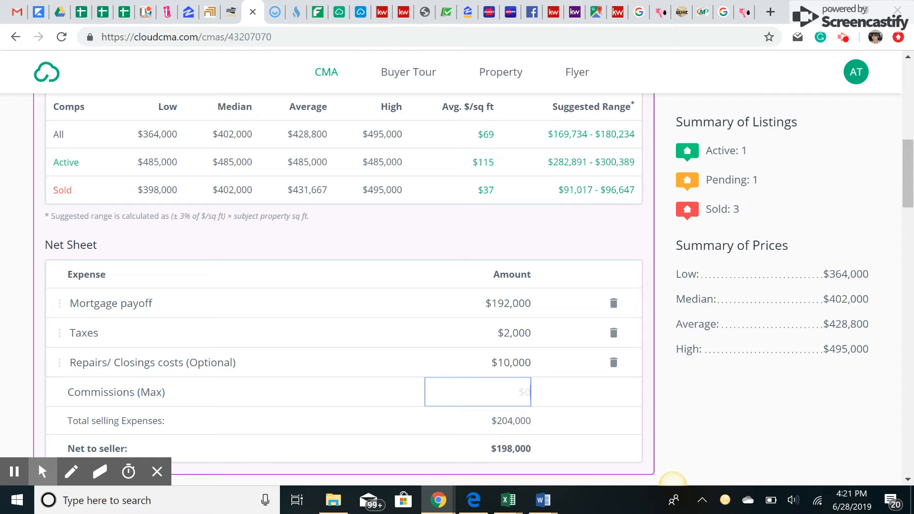
{"action": "type", "text": "24,120"}
{"action": "key", "text": "Return"}
{"action": "left_click", "coordinate": [569, 435]}
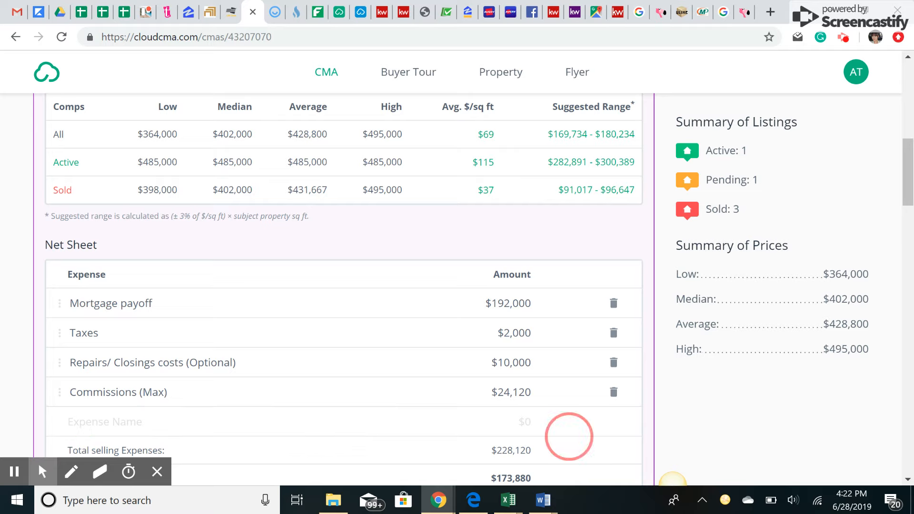
{"action": "scroll", "coordinate": [419, 217], "scroll_direction": "down", "scroll_amount": 2}
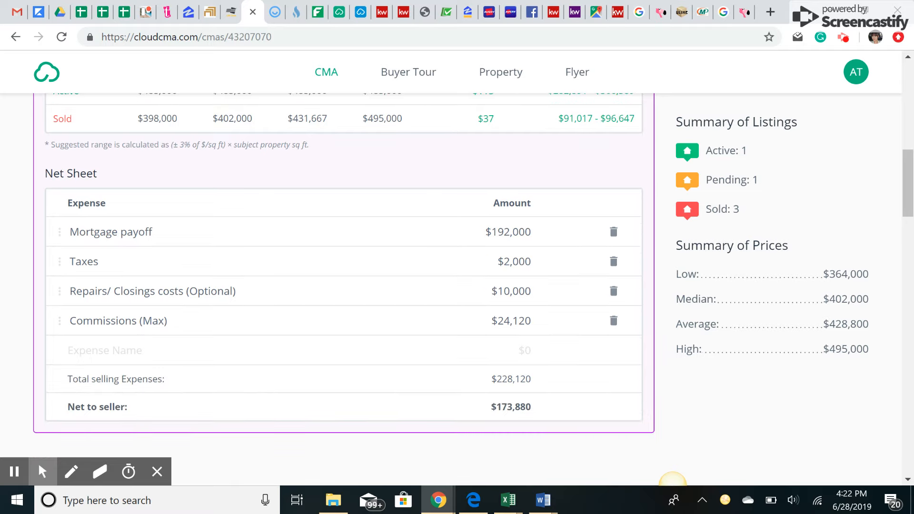
{"action": "left_click", "coordinate": [544, 231]}
{"action": "left_click", "coordinate": [544, 261]}
{"action": "left_click", "coordinate": [212, 291]}
{"action": "left_click", "coordinate": [489, 291]}
{"action": "left_click", "coordinate": [171, 321]}
{"action": "left_click", "coordinate": [457, 321]}
{"action": "left_click_drag", "start_coordinate": [475, 412], "coordinate": [567, 412]}
{"action": "left_click", "coordinate": [457, 412]}
{"action": "left_click_drag", "start_coordinate": [457, 412], "coordinate": [571, 412]}
{"action": "left_click", "coordinate": [464, 414]}
{"action": "left_click_drag", "start_coordinate": [464, 414], "coordinate": [579, 407]}
{"action": "left_click", "coordinate": [395, 397]}
{"action": "left_click_drag", "start_coordinate": [394, 398], "coordinate": [699, 414]}
{"action": "left_click", "coordinate": [466, 396]}
{"action": "left_click", "coordinate": [635, 391]}
{"action": "scroll", "coordinate": [635, 391], "scroll_direction": "down", "scroll_amount": 3}
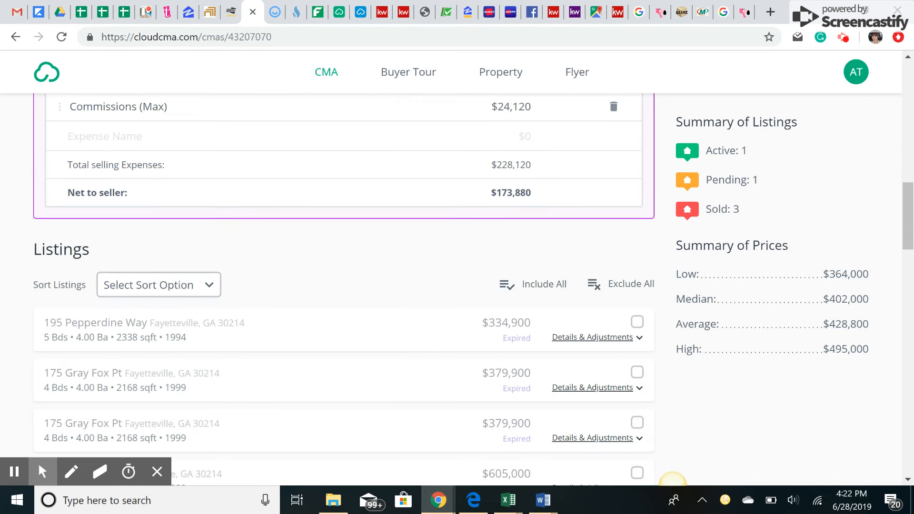
{"action": "scroll", "coordinate": [672, 478], "scroll_direction": "up", "scroll_amount": 14}
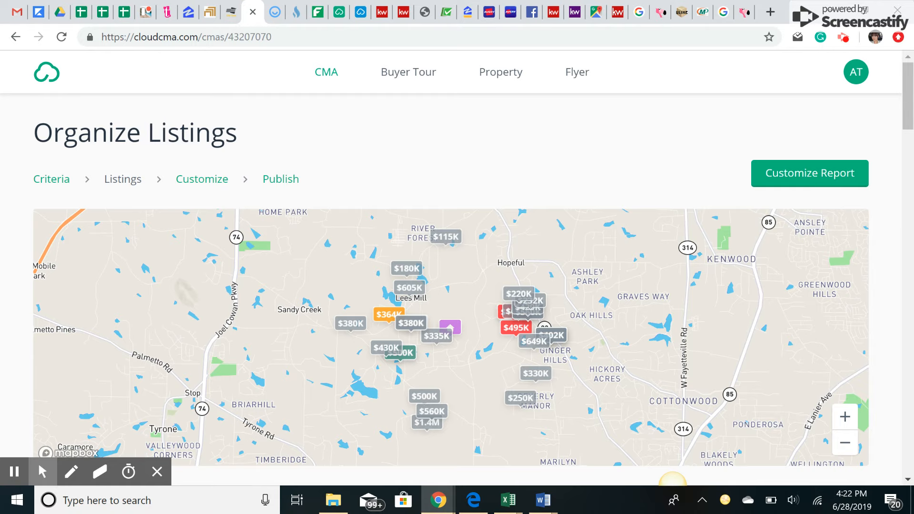
- Go to Customize Report and check the theme, leaving Modern Sienna & Gray unchanged
{"action": "left_click", "coordinate": [826, 164]}
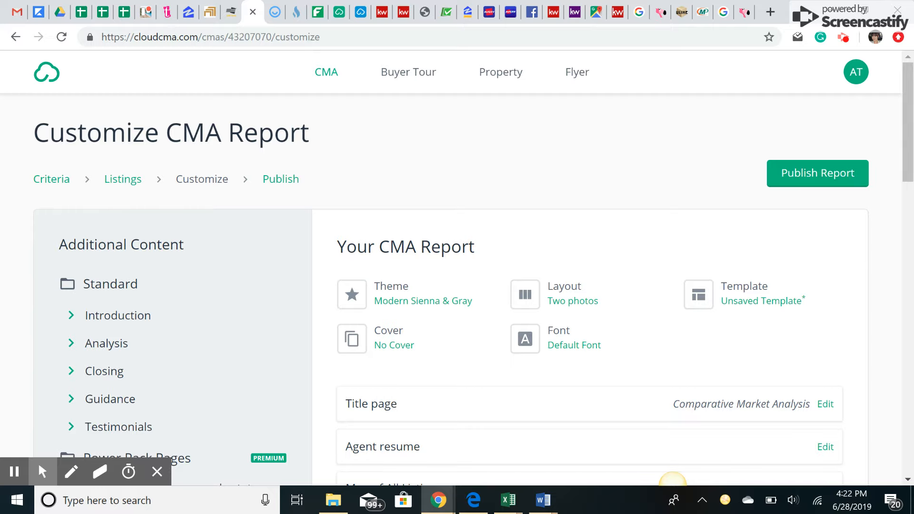
{"action": "scroll", "coordinate": [373, 237], "scroll_direction": "down", "scroll_amount": 2}
{"action": "left_click", "coordinate": [364, 232]}
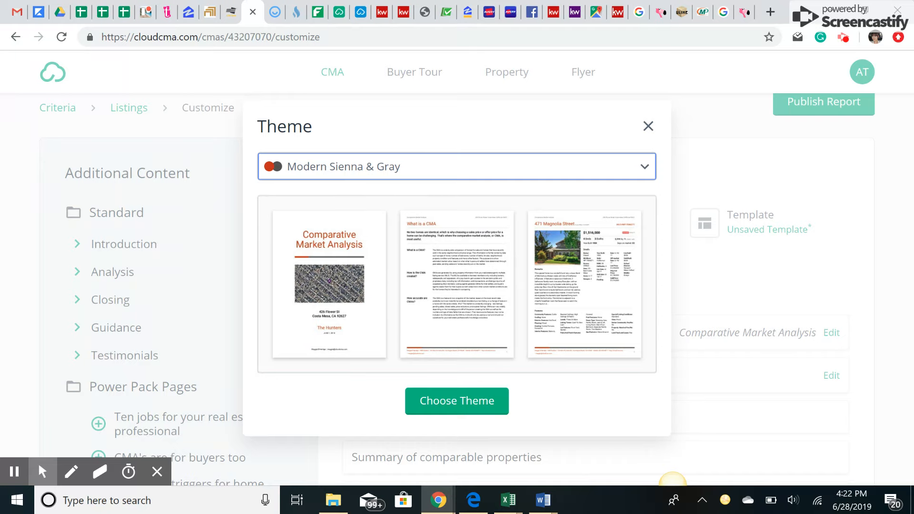
{"action": "key", "text": "Escape"}
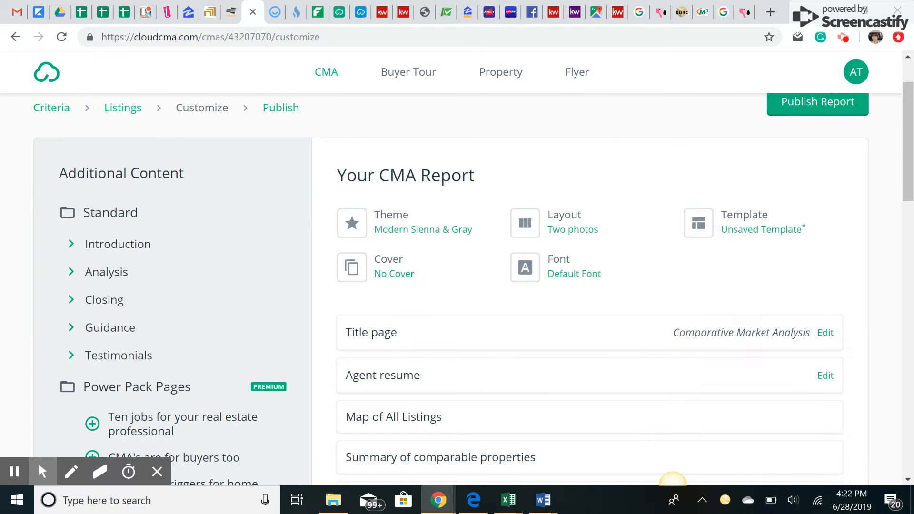
- Preview the Title page as a PDF, then close the preview
{"action": "scroll", "coordinate": [418, 262], "scroll_direction": "down", "scroll_amount": 3}
{"action": "scroll", "coordinate": [417, 262], "scroll_direction": "up", "scroll_amount": 1}
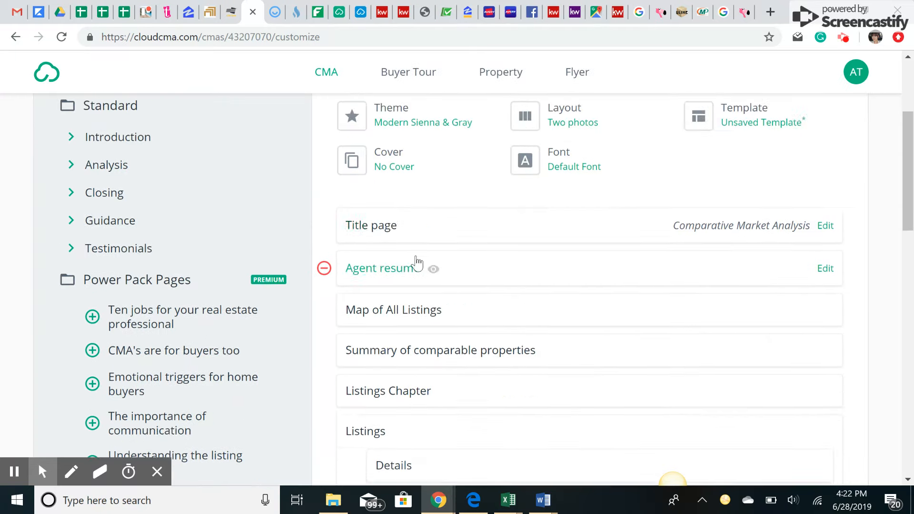
{"action": "scroll", "coordinate": [417, 262], "scroll_direction": "up", "scroll_amount": 2}
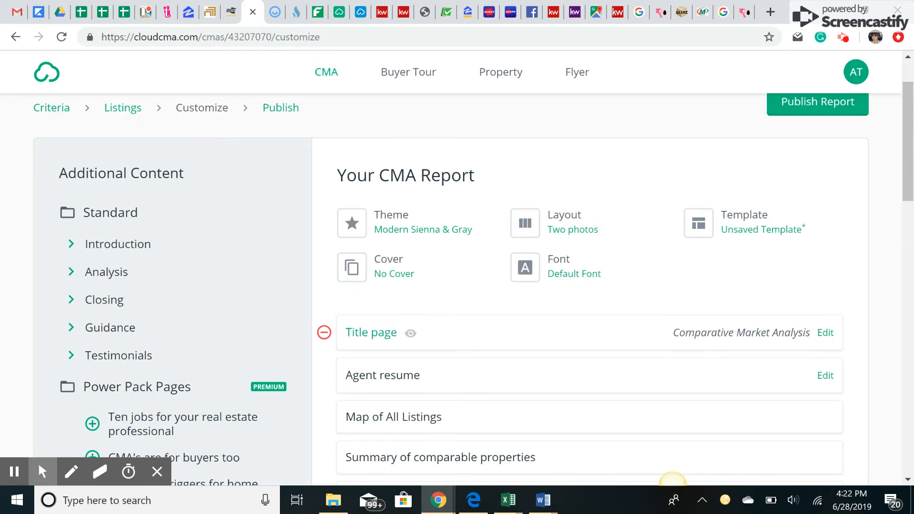
{"action": "left_click", "coordinate": [410, 333]}
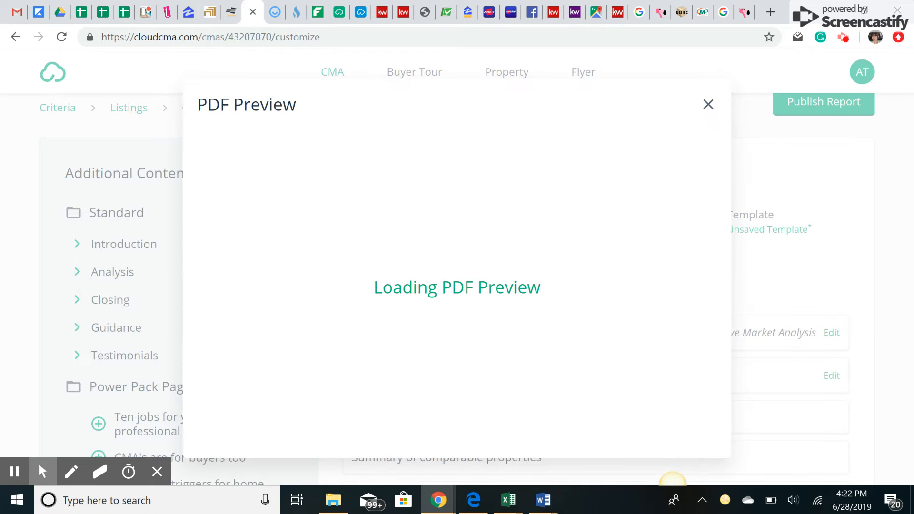
{"action": "scroll", "coordinate": [433, 251], "scroll_direction": "down", "scroll_amount": 5}
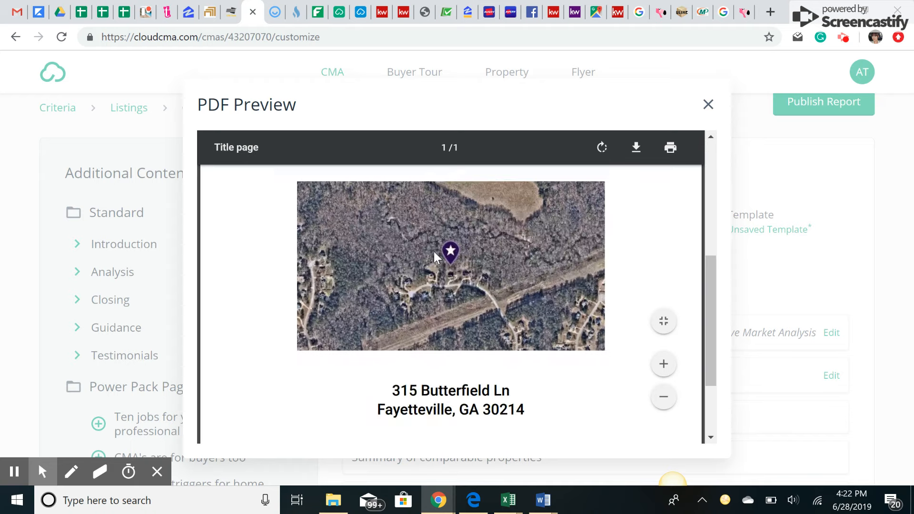
{"action": "scroll", "coordinate": [450, 304], "scroll_direction": "up", "scroll_amount": 5}
{"action": "left_click", "coordinate": [708, 104]}
- Review the Agent resume page PDF preview and close it
{"action": "scroll", "coordinate": [404, 233], "scroll_direction": "down", "scroll_amount": 3}
{"action": "left_click", "coordinate": [433, 234]}
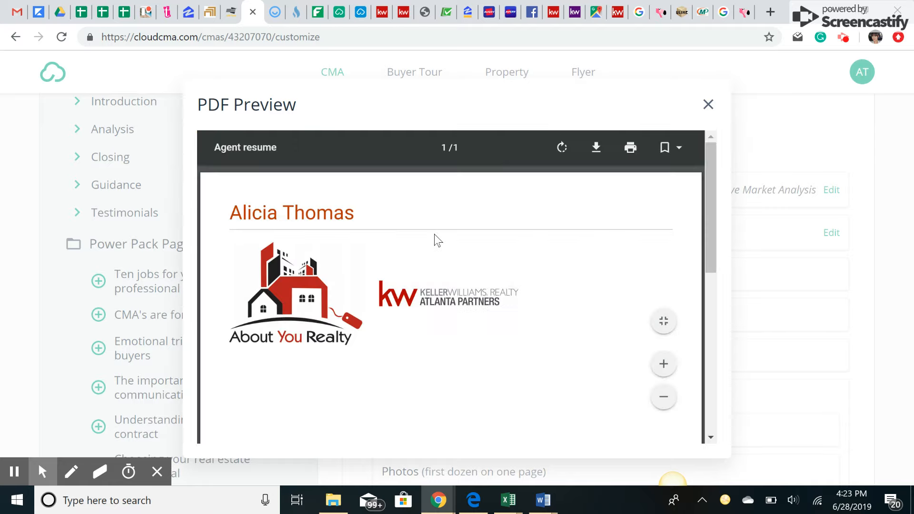
{"action": "scroll", "coordinate": [299, 259], "scroll_direction": "down", "scroll_amount": 1}
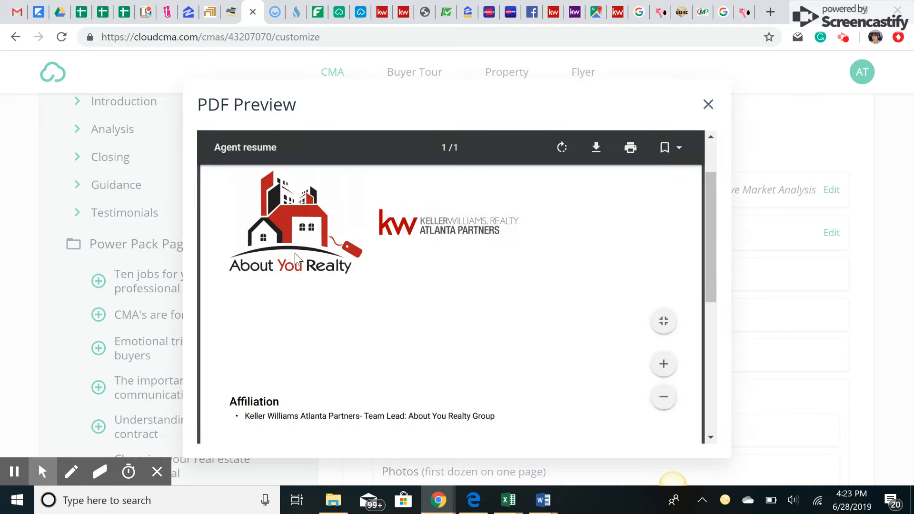
{"action": "scroll", "coordinate": [450, 305], "scroll_direction": "down", "scroll_amount": 6}
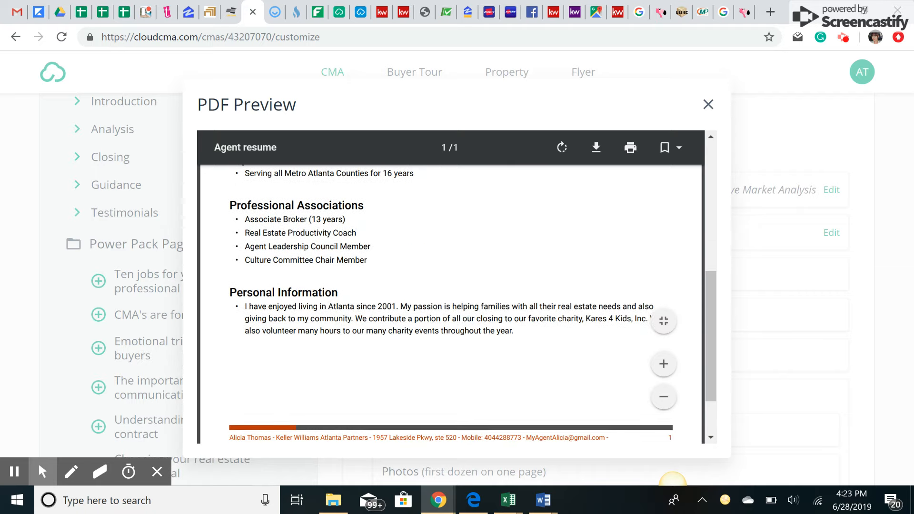
{"action": "scroll", "coordinate": [450, 304], "scroll_direction": "up", "scroll_amount": 3}
{"action": "scroll", "coordinate": [450, 304], "scroll_direction": "up", "scroll_amount": 3}
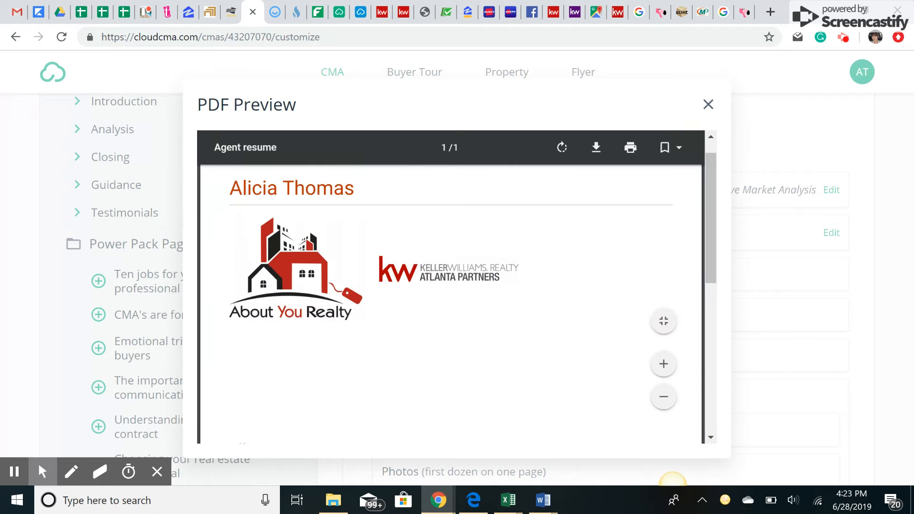
{"action": "left_click", "coordinate": [708, 104]}
{"action": "left_click", "coordinate": [787, 235]}
{"action": "left_click", "coordinate": [834, 236]}
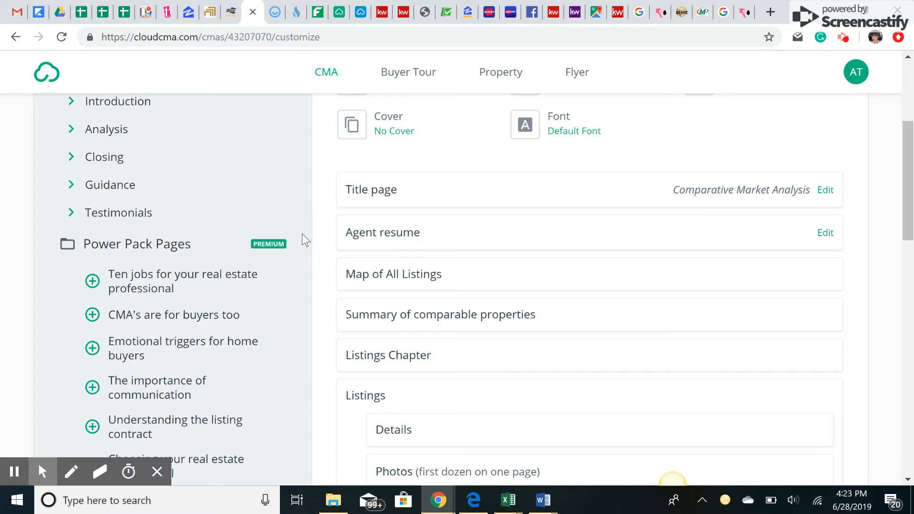
- Remove Agent resume, then re-add it from Introduction so it sits below the Title page
{"action": "left_click", "coordinate": [324, 233]}
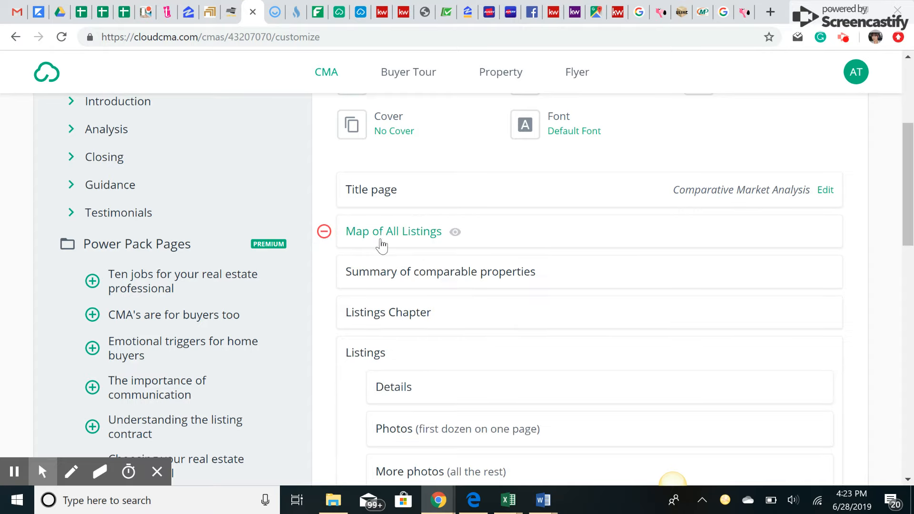
{"action": "scroll", "coordinate": [190, 254], "scroll_direction": "up", "scroll_amount": 3}
{"action": "left_click", "coordinate": [126, 242]}
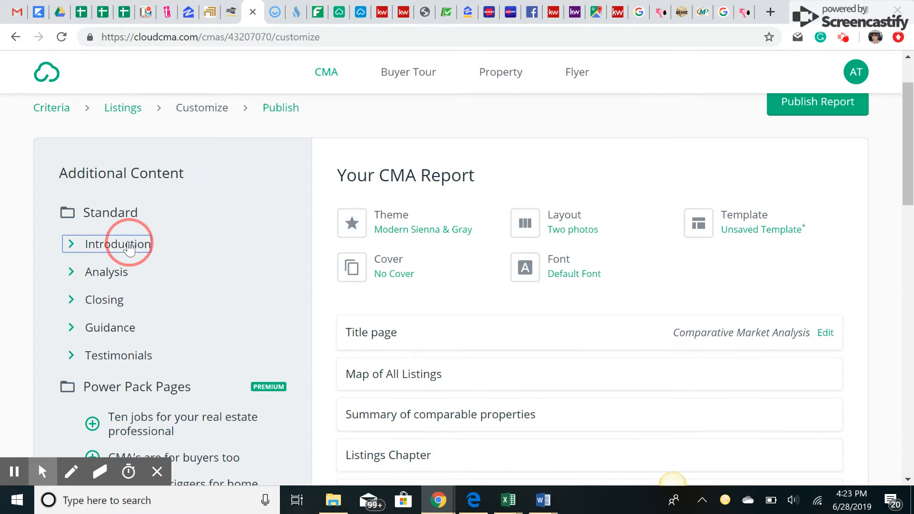
{"action": "left_click", "coordinate": [92, 296]}
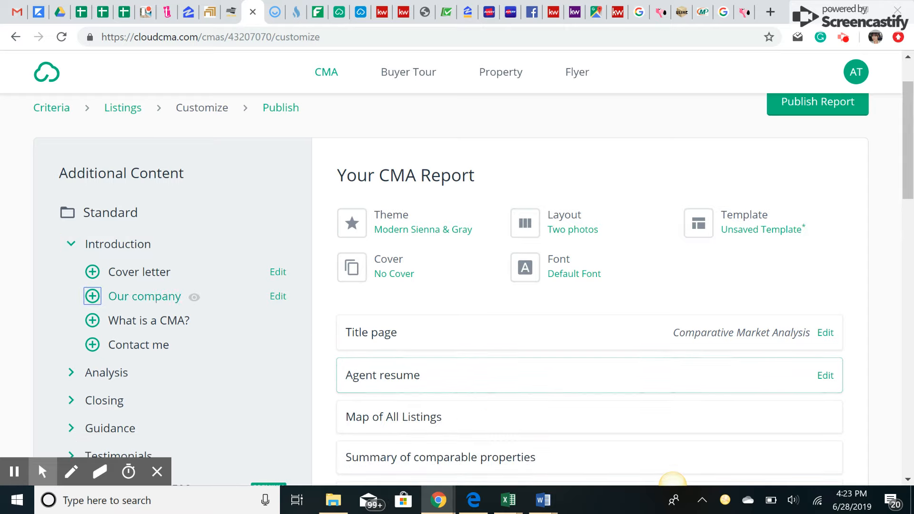
- Expand the Analysis category and preview the Online valuation analysis page
{"action": "scroll", "coordinate": [328, 274], "scroll_direction": "down", "scroll_amount": 3}
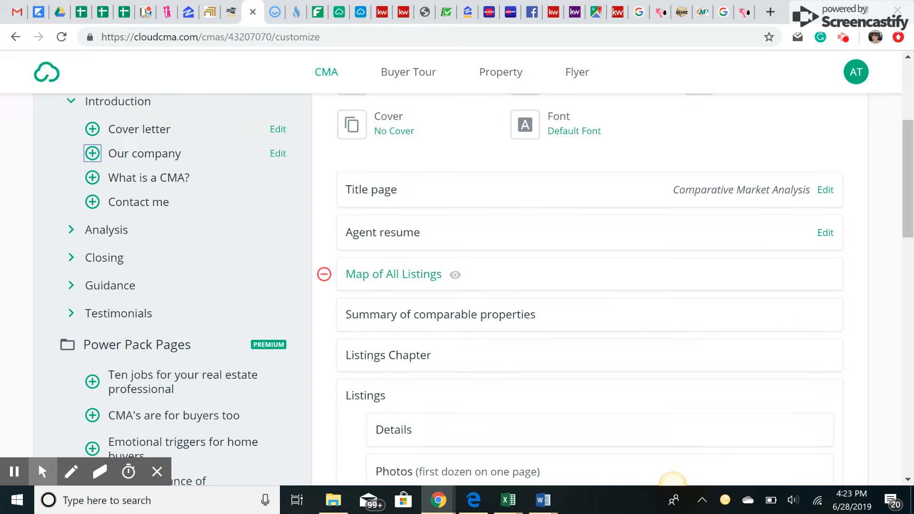
{"action": "left_click", "coordinate": [98, 230]}
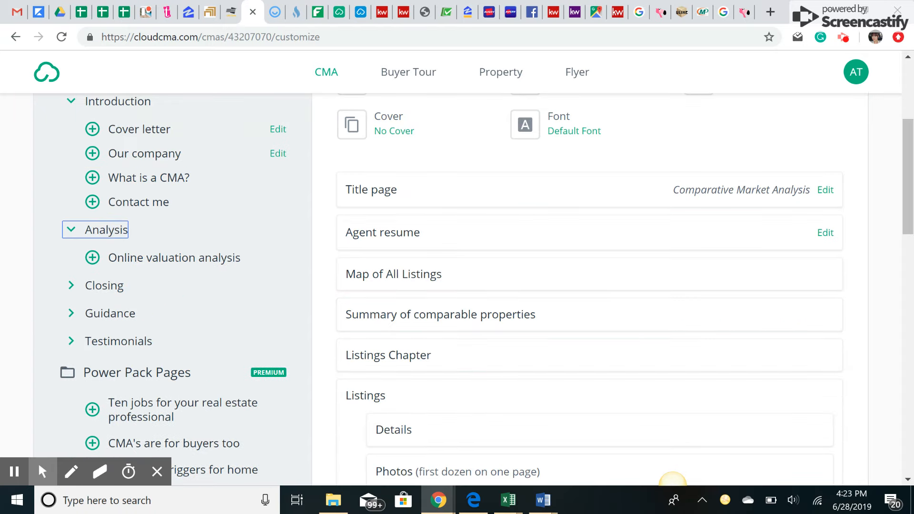
{"action": "scroll", "coordinate": [672, 480], "scroll_direction": "down", "scroll_amount": 3}
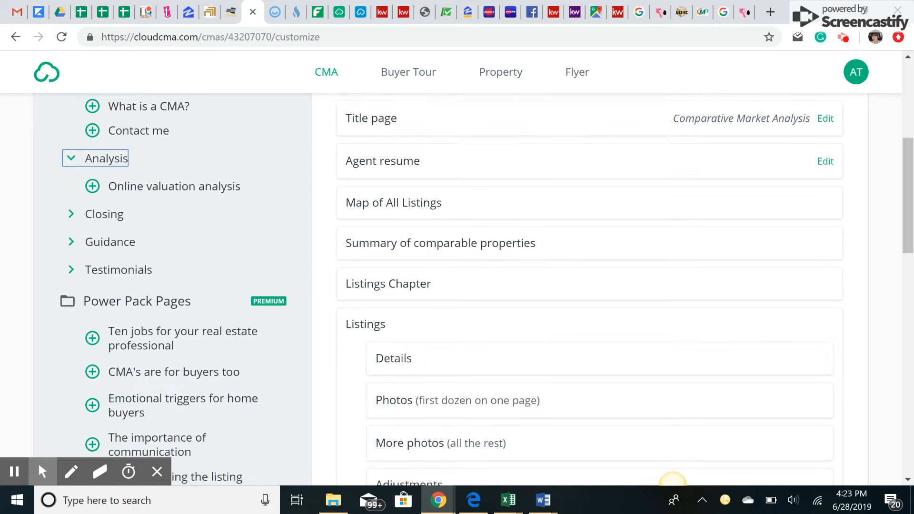
{"action": "scroll", "coordinate": [127, 142], "scroll_direction": "up", "scroll_amount": 3}
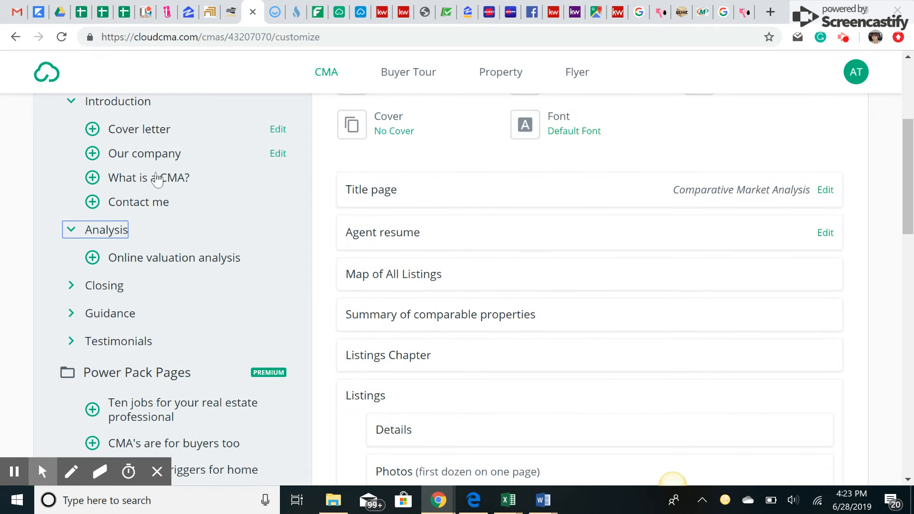
{"action": "scroll", "coordinate": [355, 329], "scroll_direction": "down", "scroll_amount": 3}
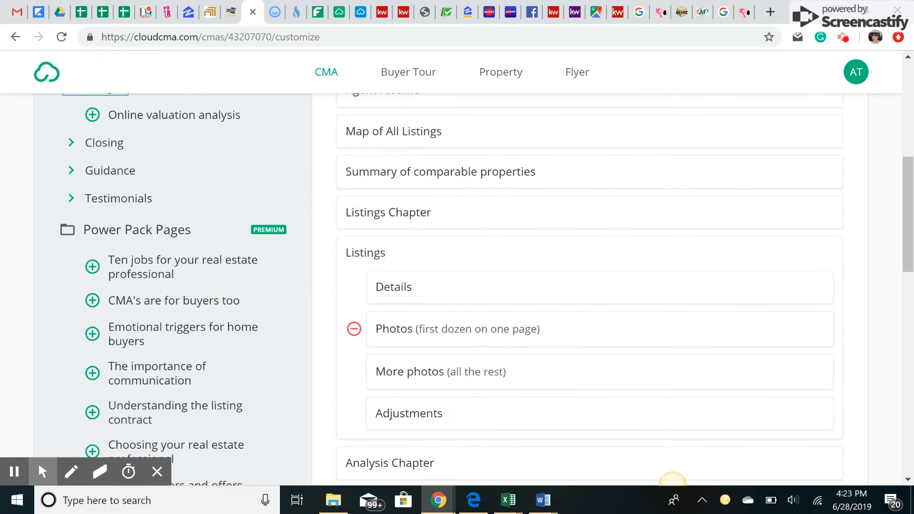
{"action": "scroll", "coordinate": [355, 372], "scroll_direction": "down", "scroll_amount": 3}
{"action": "scroll", "coordinate": [152, 164], "scroll_direction": "up", "scroll_amount": 4}
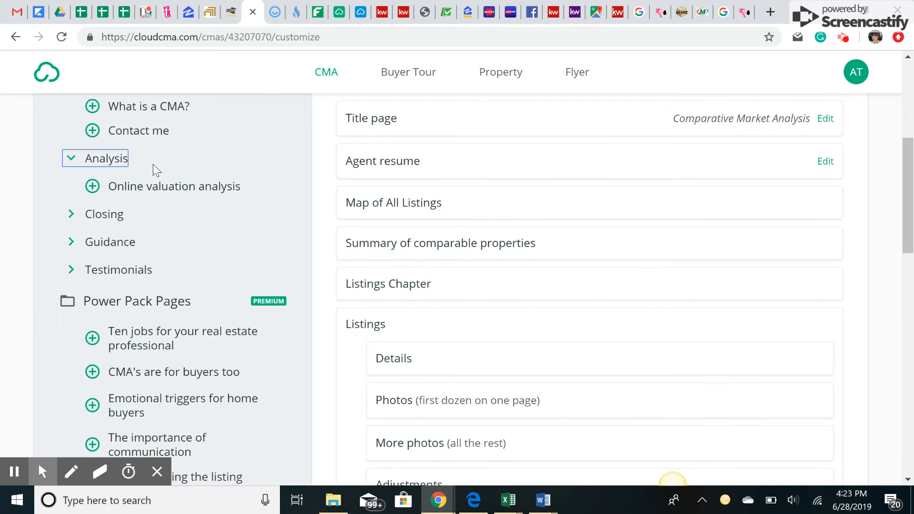
{"action": "left_click", "coordinate": [159, 187]}
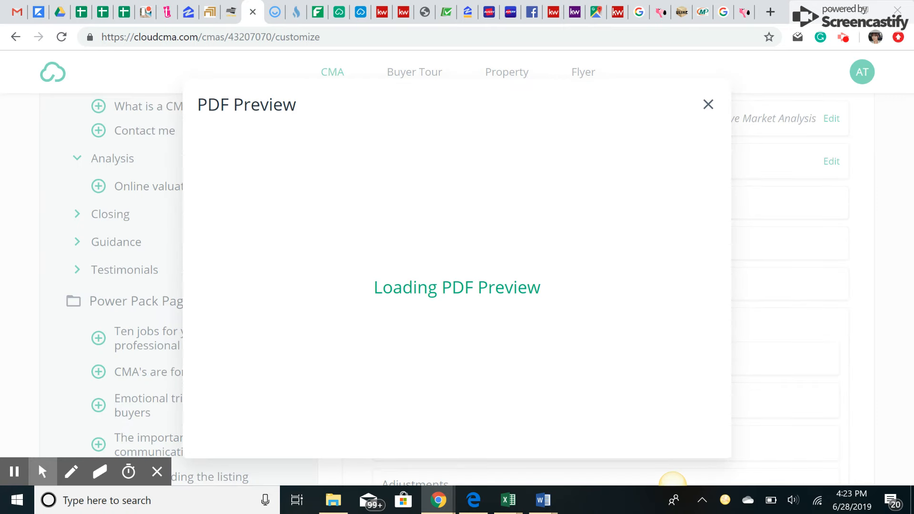
- Review the Online valuation analysis preview comparing five comps' prices with Zestimates, then close it
{"action": "scroll", "coordinate": [266, 206], "scroll_direction": "down", "scroll_amount": 3}
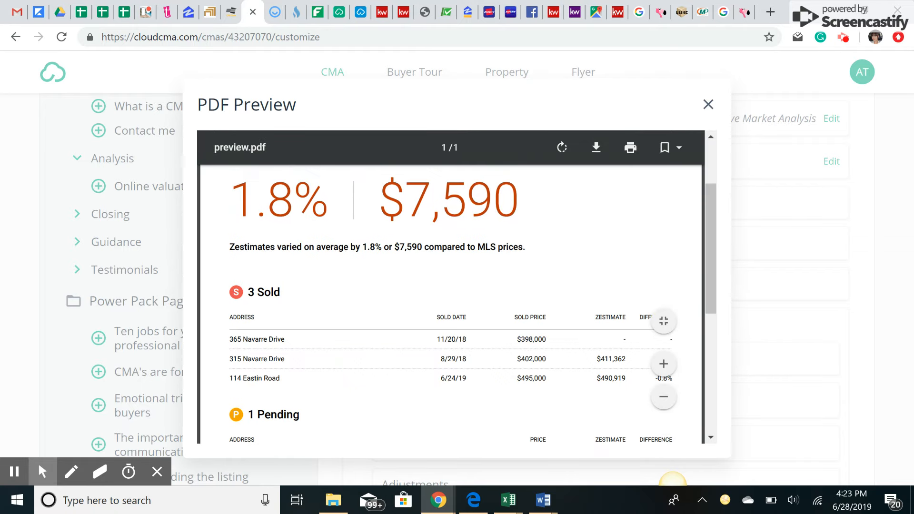
{"action": "scroll", "coordinate": [267, 206], "scroll_direction": "up", "scroll_amount": 1}
{"action": "left_click_drag", "start_coordinate": [266, 205], "coordinate": [387, 212]}
{"action": "left_click", "coordinate": [388, 212]}
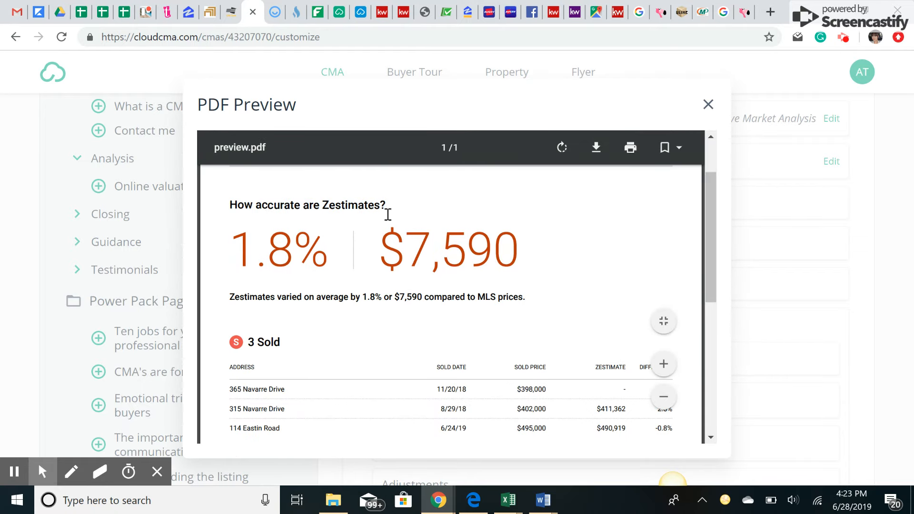
{"action": "scroll", "coordinate": [449, 305], "scroll_direction": "down", "scroll_amount": 2}
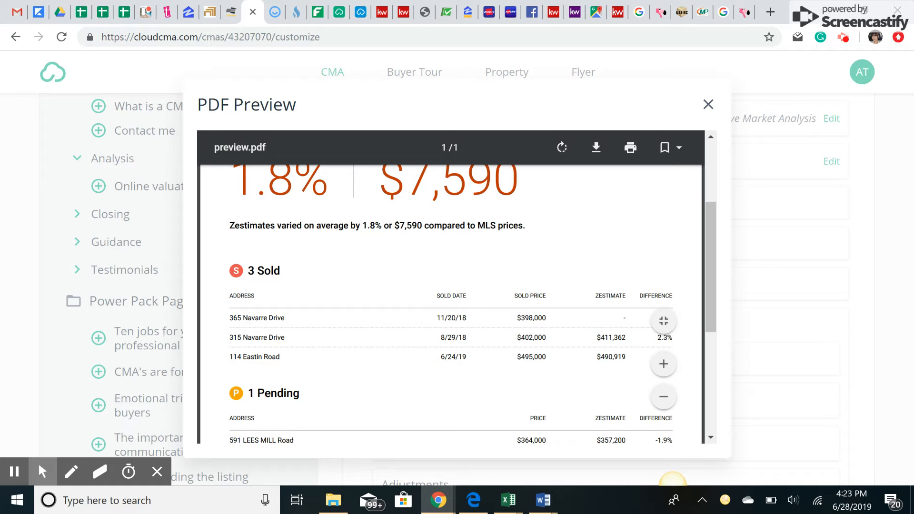
{"action": "scroll", "coordinate": [449, 304], "scroll_direction": "down", "scroll_amount": 2}
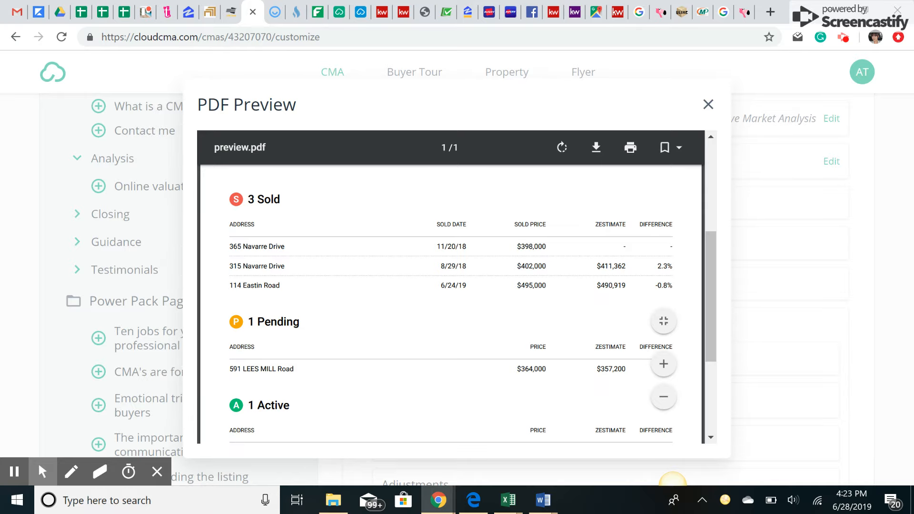
{"action": "scroll", "coordinate": [449, 305], "scroll_direction": "down", "scroll_amount": 3}
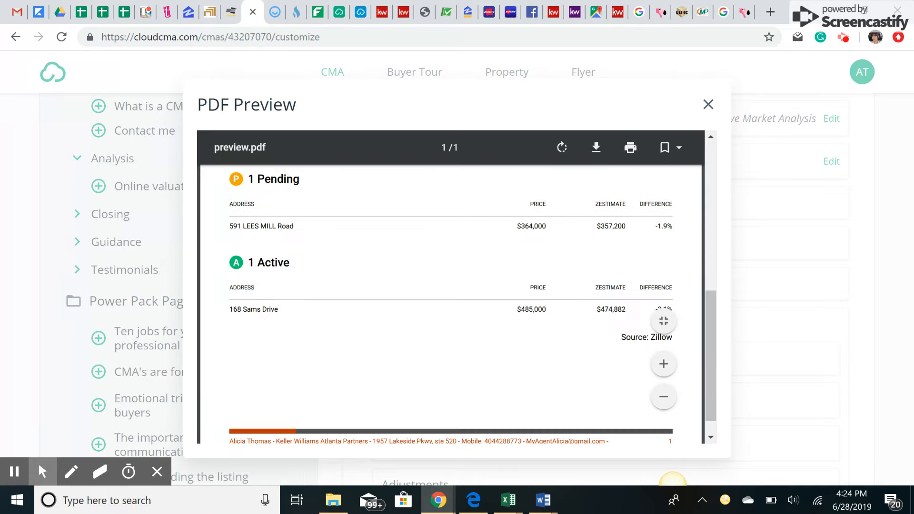
{"action": "scroll", "coordinate": [449, 305], "scroll_direction": "down", "scroll_amount": 1}
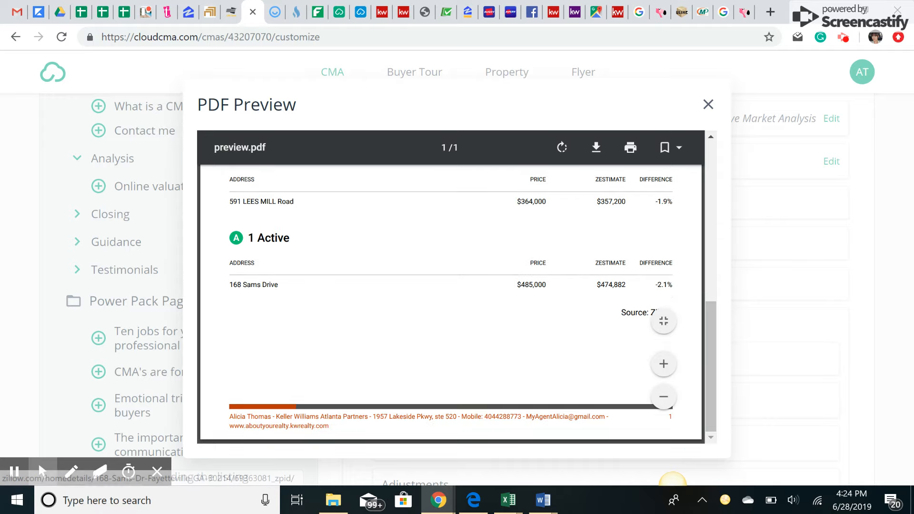
{"action": "scroll", "coordinate": [449, 304], "scroll_direction": "up", "scroll_amount": 2}
{"action": "left_click", "coordinate": [707, 103]}
- Add the Online valuation analysis page to the report
{"action": "left_click", "coordinate": [92, 186]}
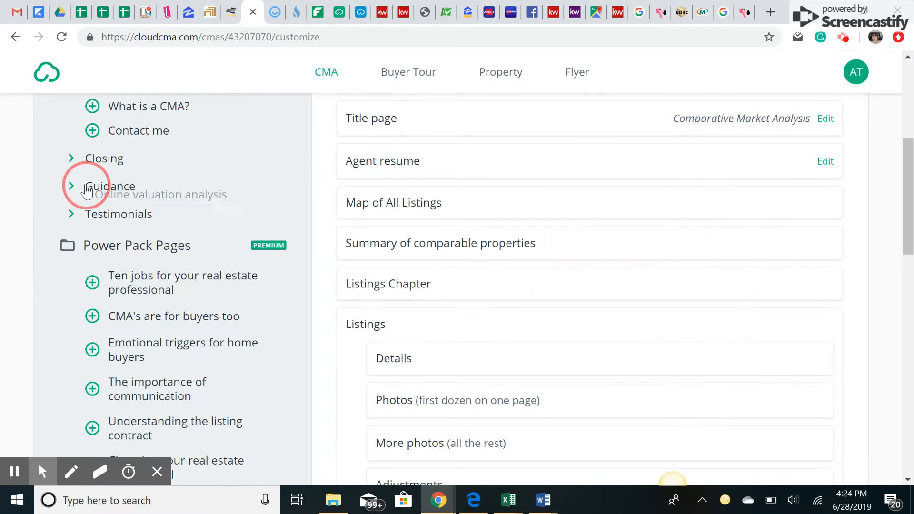
{"action": "scroll", "coordinate": [409, 360], "scroll_direction": "up", "scroll_amount": 1}
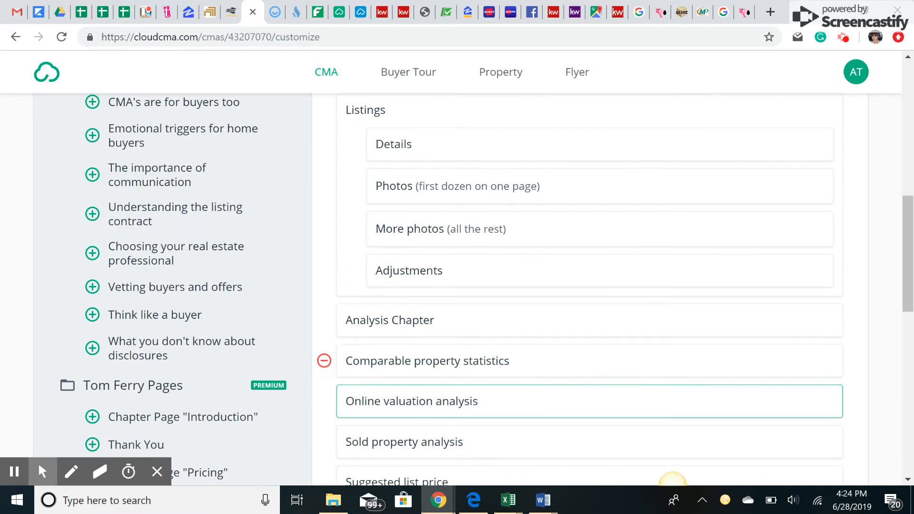
{"action": "scroll", "coordinate": [409, 348], "scroll_direction": "down", "scroll_amount": 3}
{"action": "scroll", "coordinate": [409, 307], "scroll_direction": "down", "scroll_amount": 1}
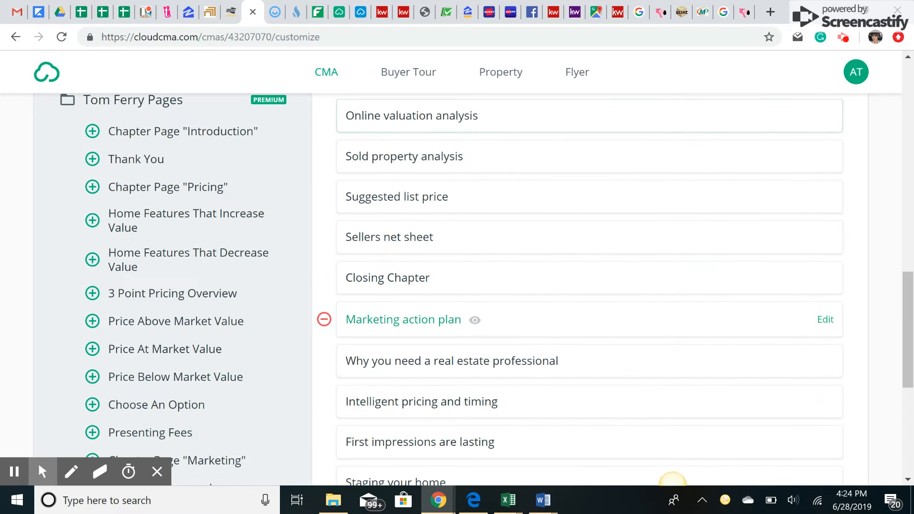
- Preview the Why you need a real estate professional page, then remove it from the report
{"action": "left_click", "coordinate": [571, 362]}
{"action": "scroll", "coordinate": [412, 186], "scroll_direction": "down", "scroll_amount": 7}
{"action": "left_click", "coordinate": [708, 105]}
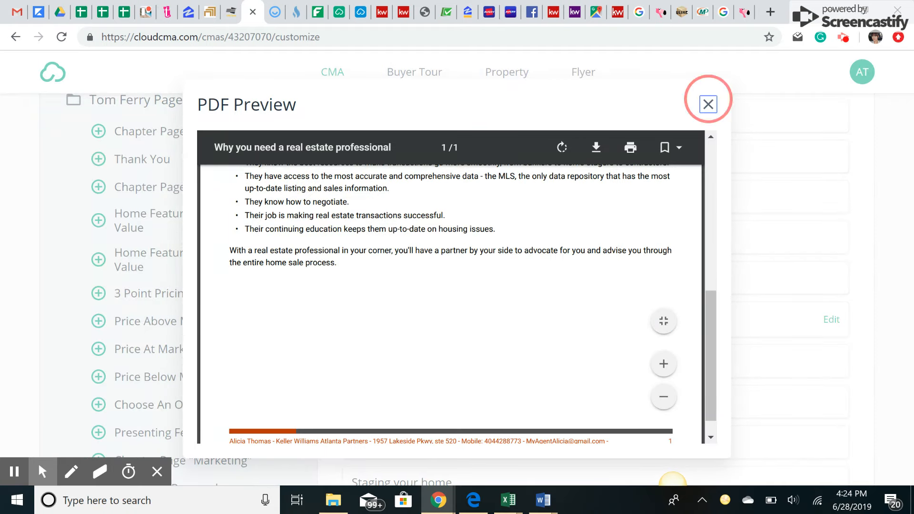
{"action": "left_click", "coordinate": [324, 361]}
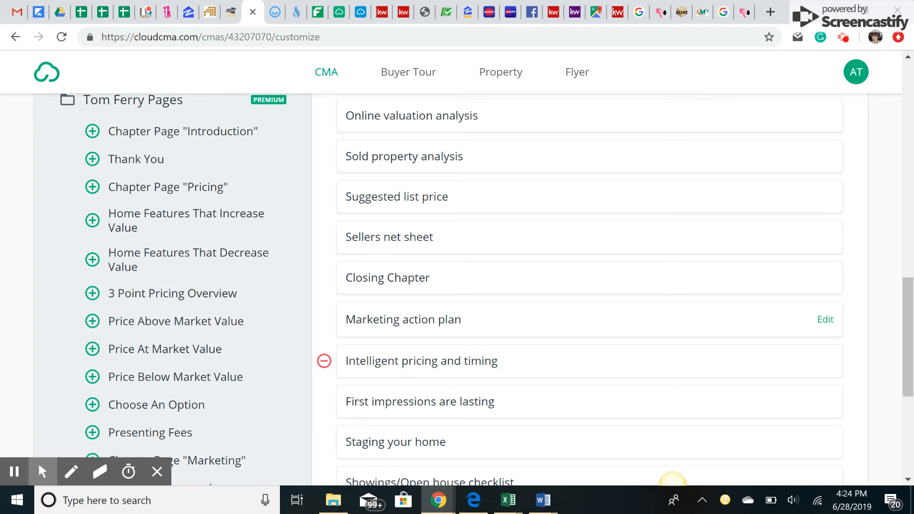
{"action": "scroll", "coordinate": [399, 249], "scroll_direction": "down", "scroll_amount": 5}
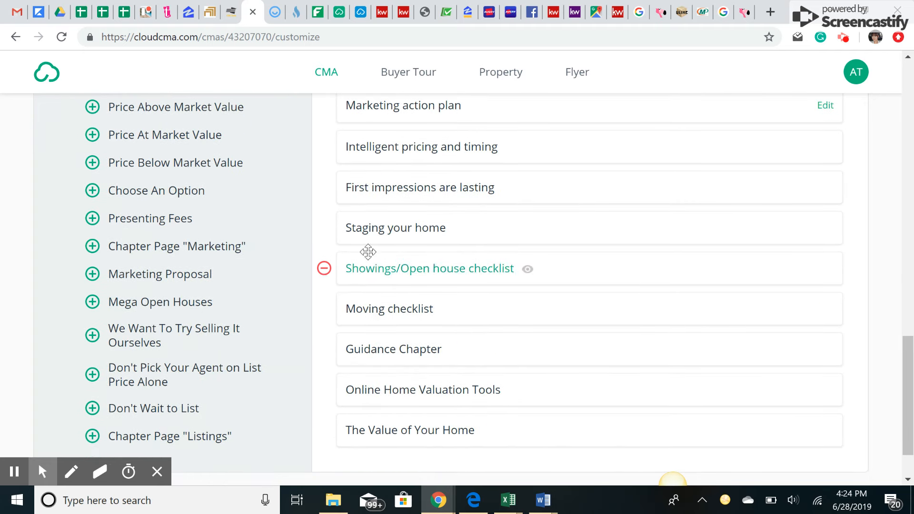
{"action": "scroll", "coordinate": [366, 308], "scroll_direction": "up", "scroll_amount": 3}
{"action": "scroll", "coordinate": [342, 286], "scroll_direction": "down", "scroll_amount": 5}
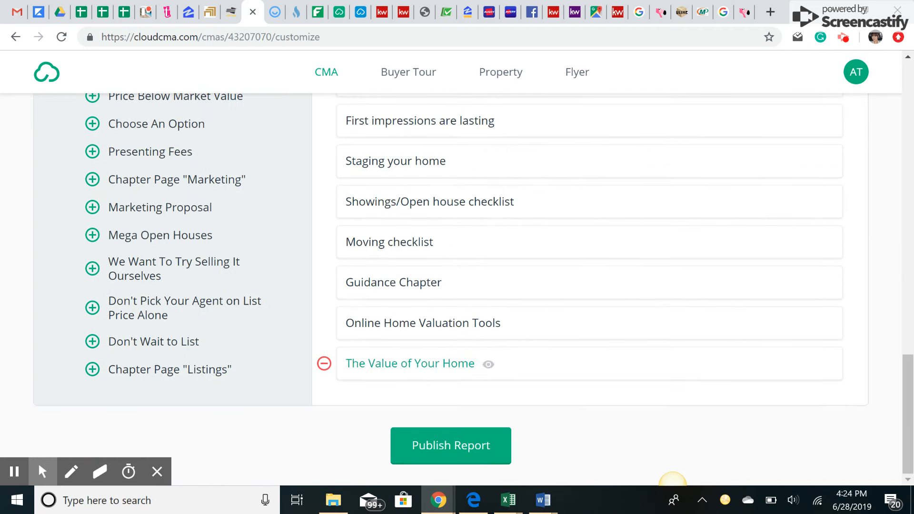
{"action": "left_click", "coordinate": [464, 445]}
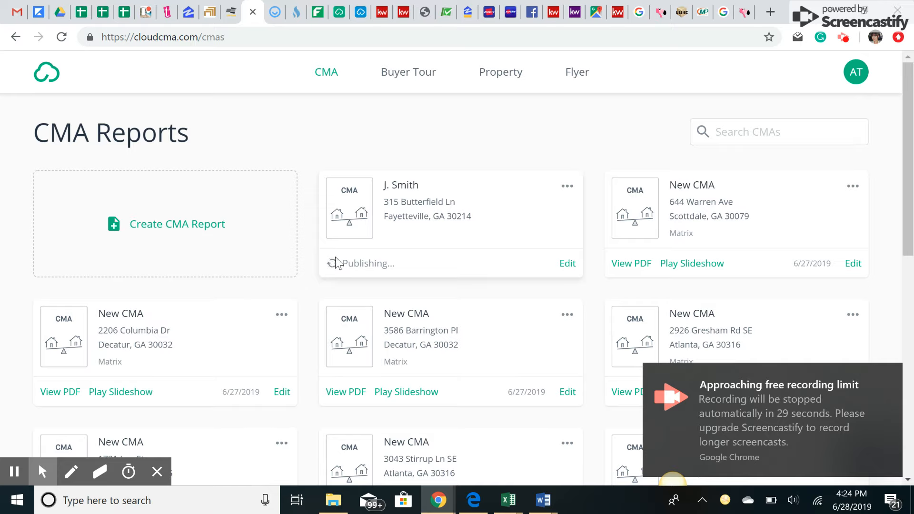
{"action": "left_click", "coordinate": [392, 269]}
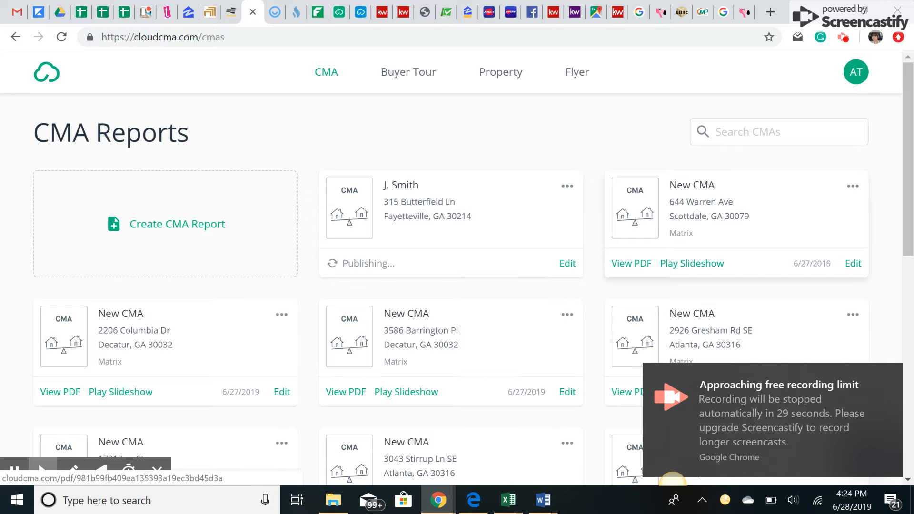
{"action": "left_click", "coordinate": [691, 262]}
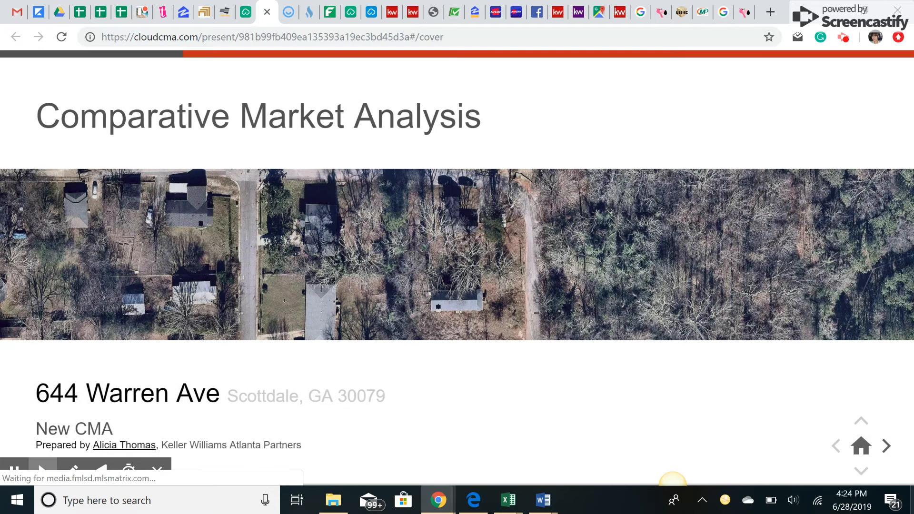
{"action": "left_click", "coordinate": [886, 446]}
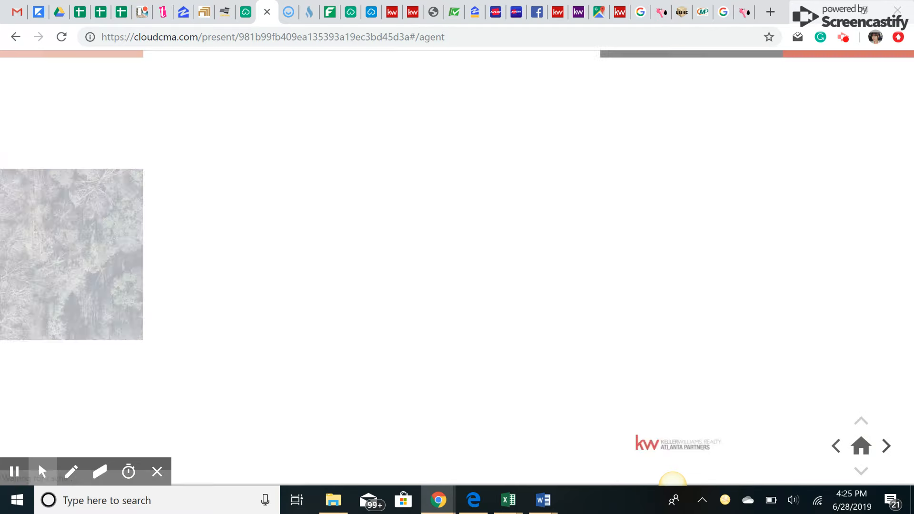
{"action": "left_click", "coordinate": [886, 446]}
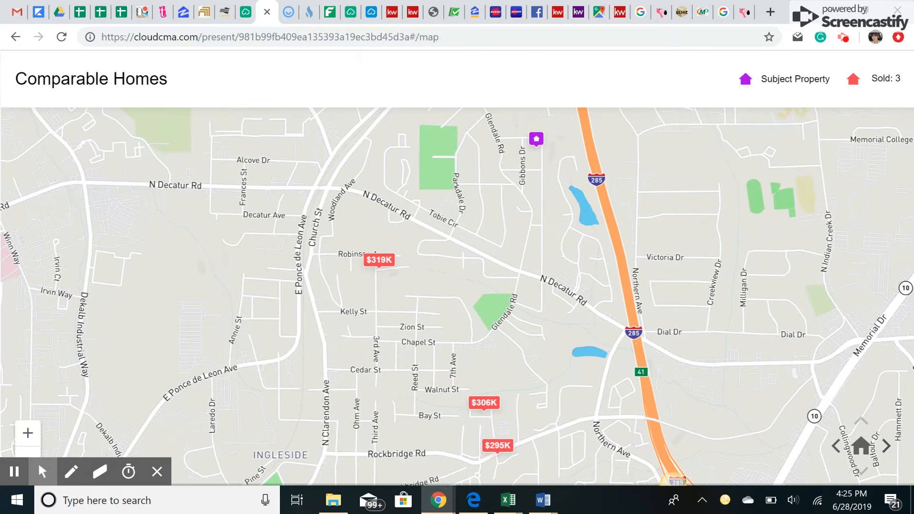
{"action": "key", "text": "Right"}
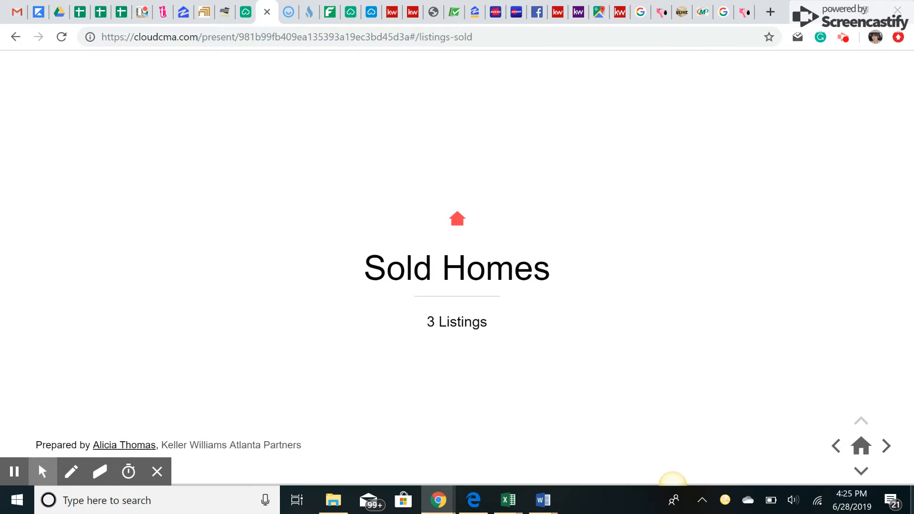
{"action": "left_click", "coordinate": [886, 446]}
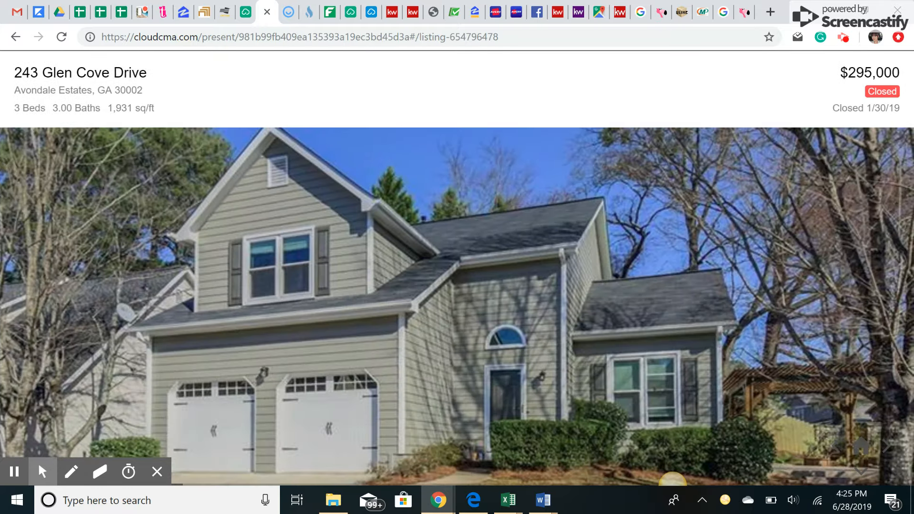